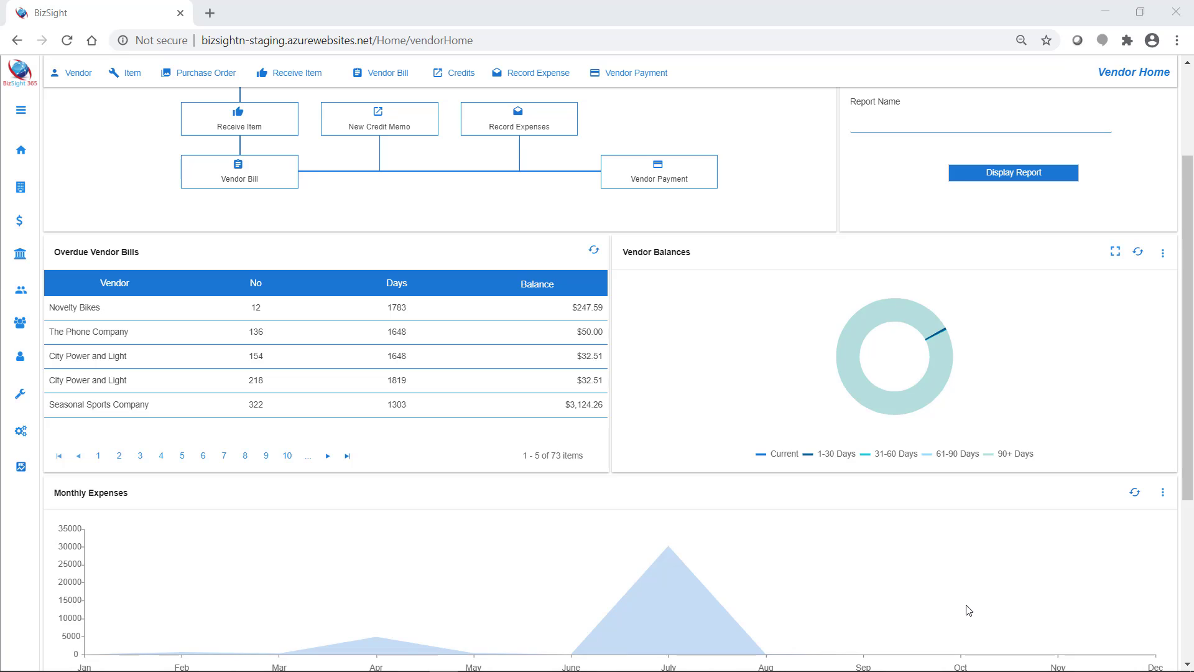
Start a new purchase order for the vendor All Seasons Sports Supply.
scroll(969, 609, up, 3)
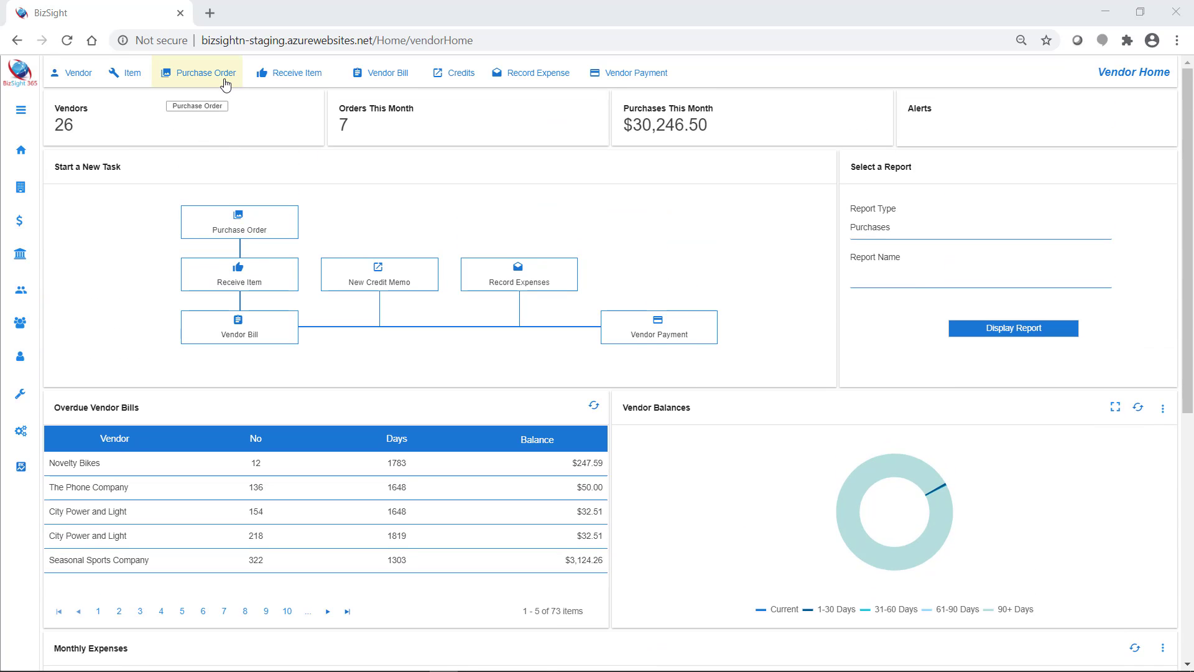
click(225, 84)
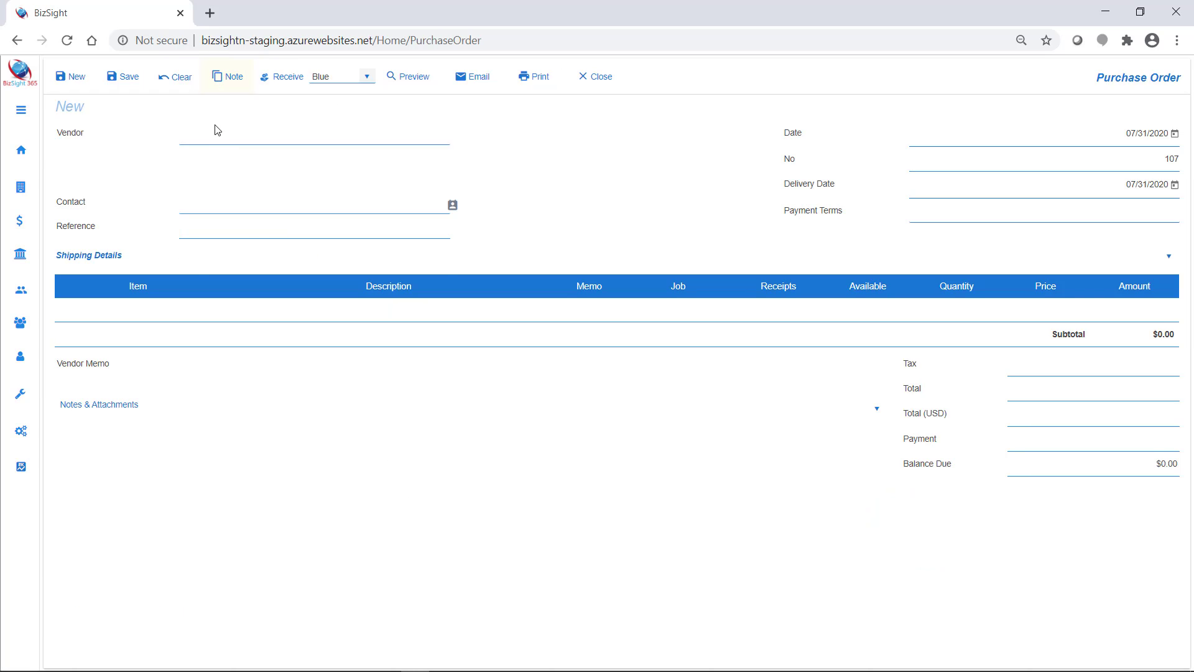
click(224, 142)
click(227, 193)
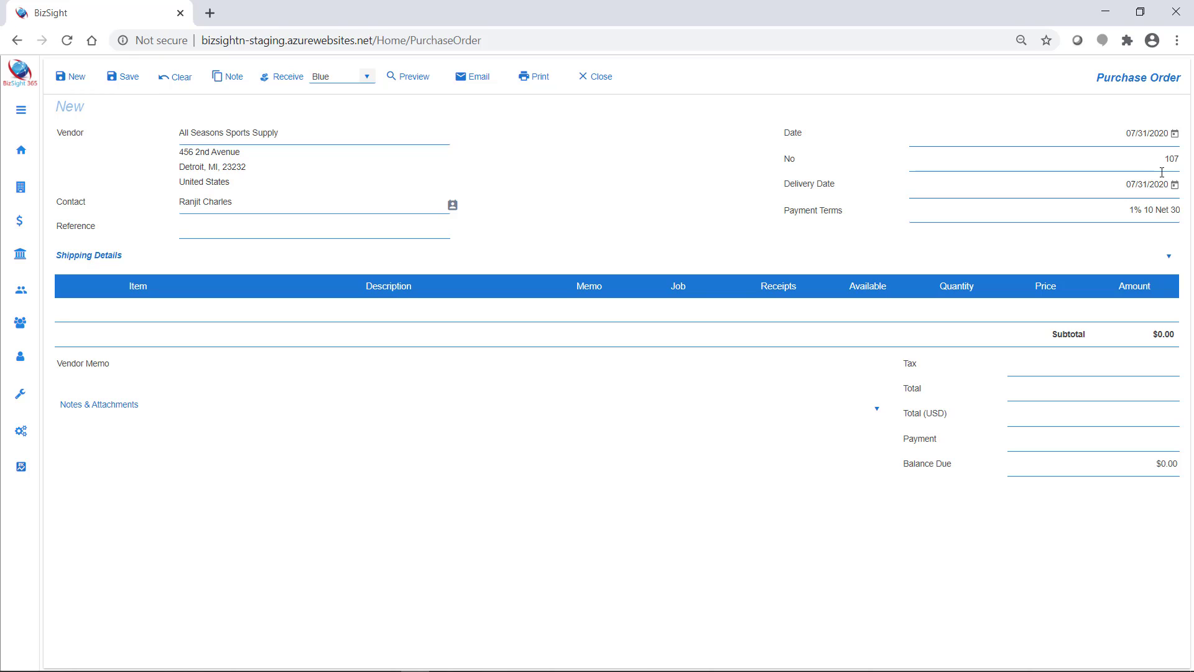
Set the purchase order's delivery date to 08/14/2020.
click(1175, 187)
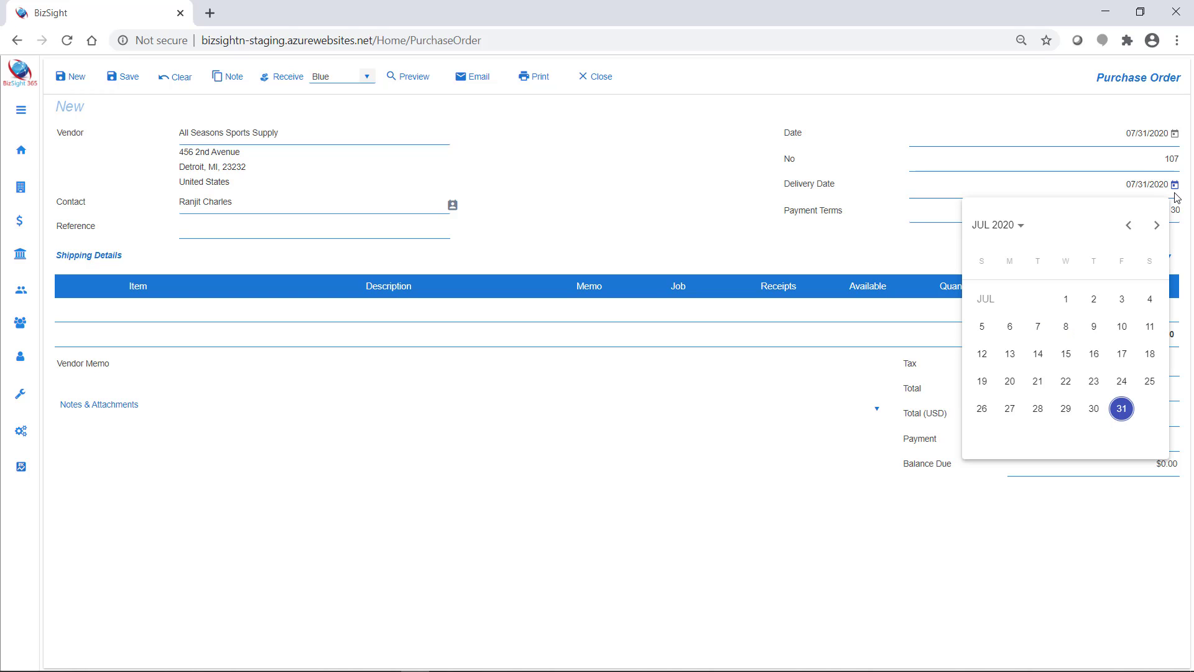
click(1159, 226)
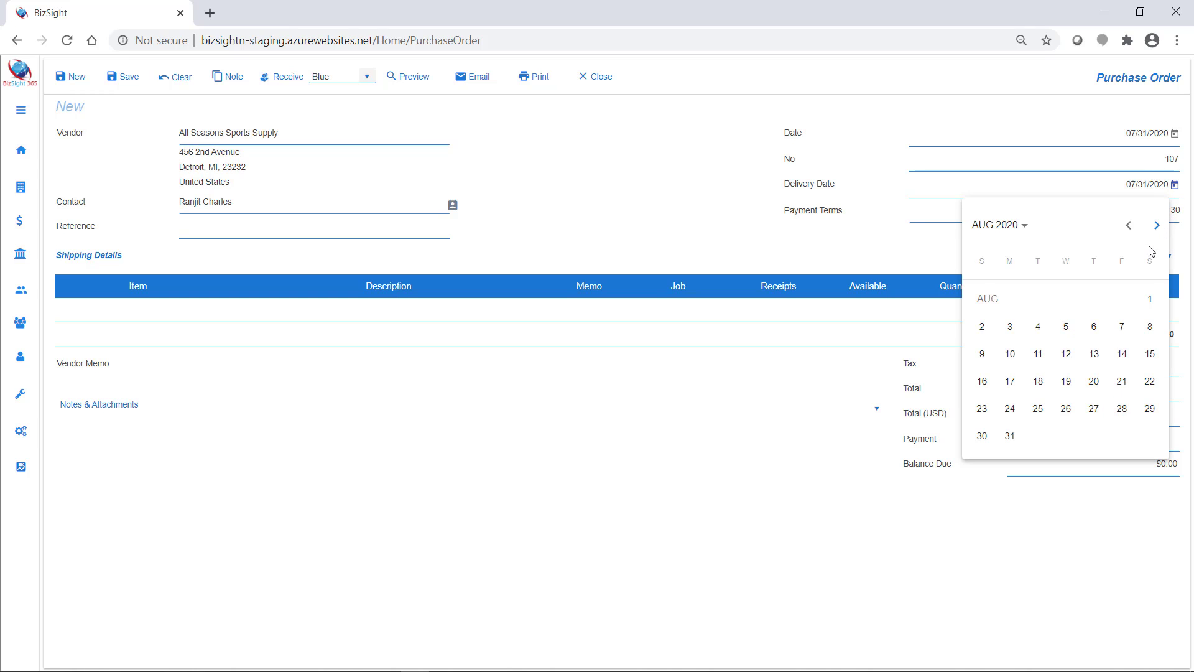
click(1122, 354)
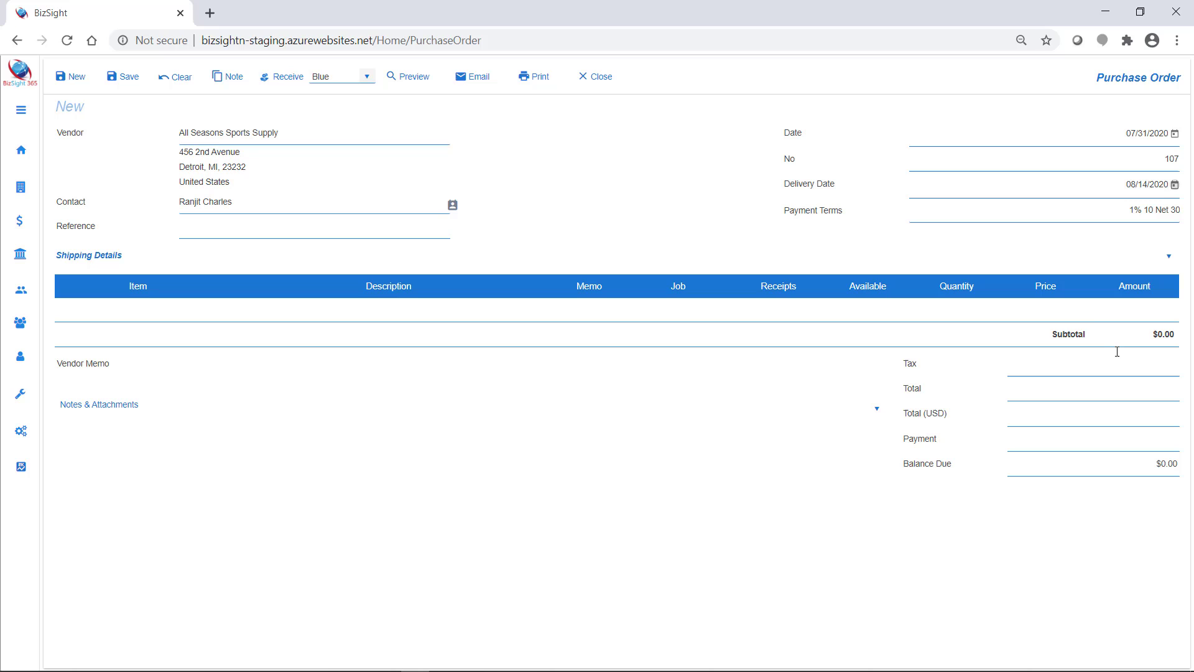
Set the payment terms to Net 15 and review the shipping details.
click(1105, 225)
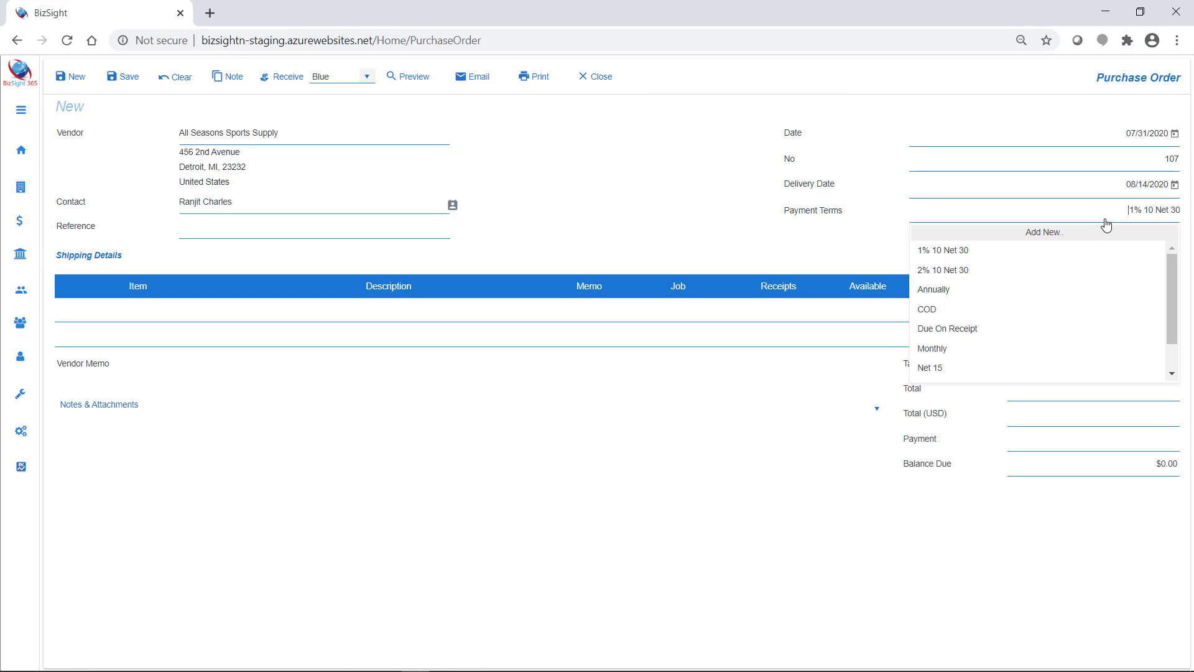
click(988, 372)
click(1165, 256)
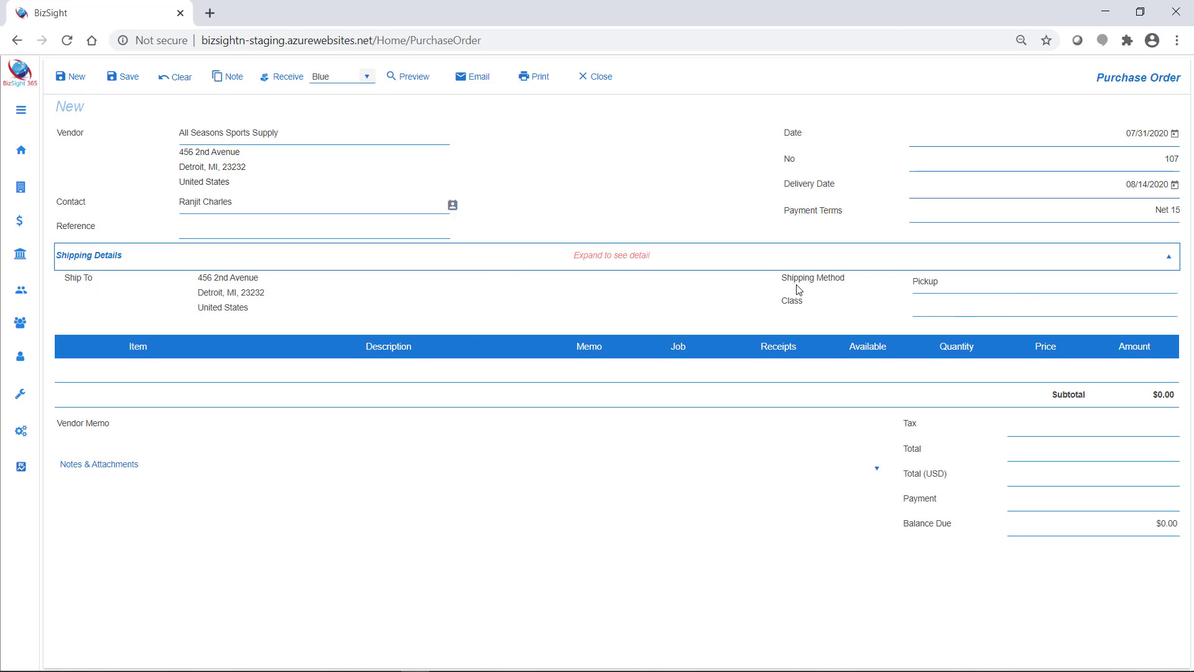
click(1169, 257)
Add the Frame item to the first order line with a quantity of 25.
click(125, 317)
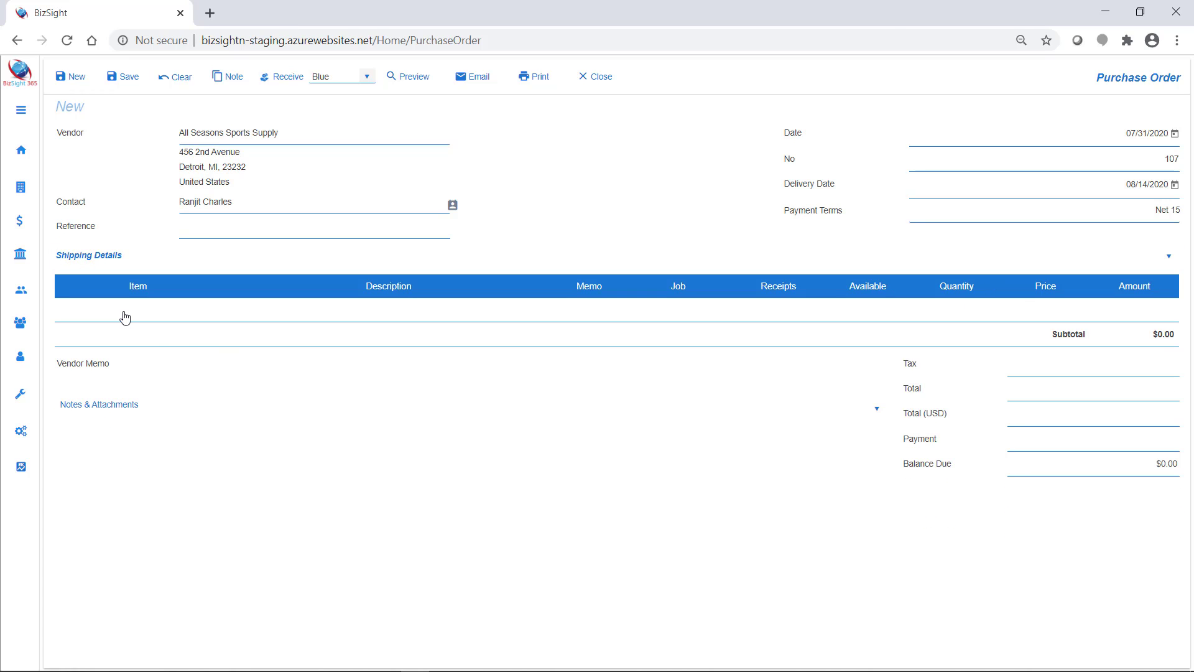
text(Fran)
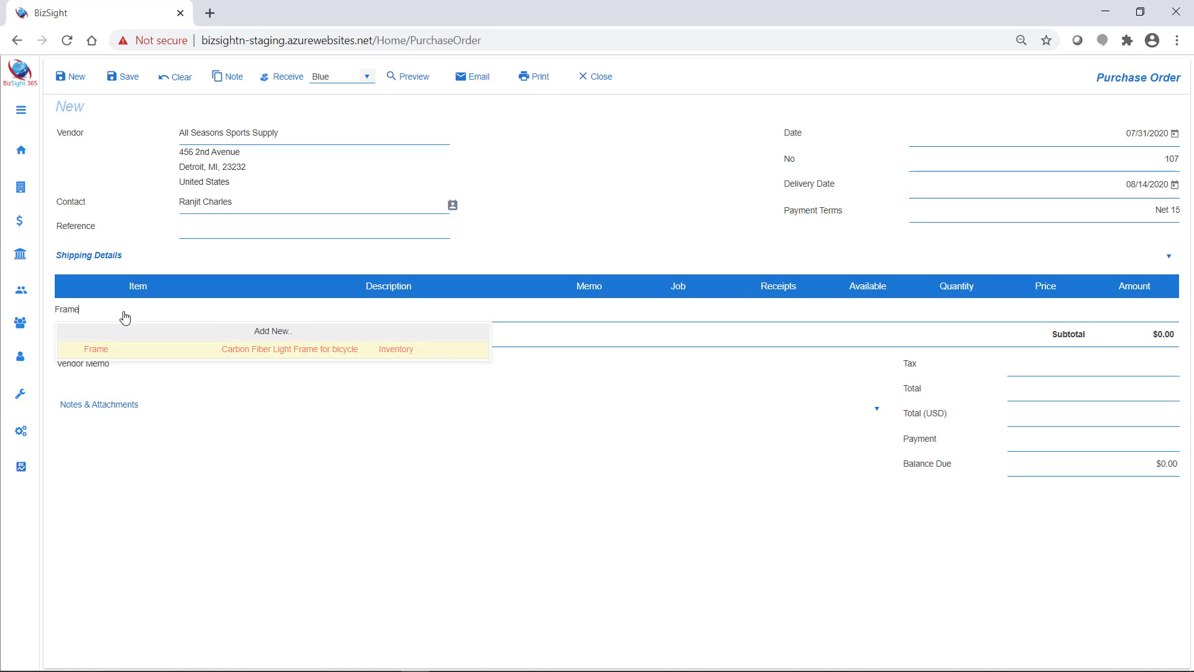
text(e)
key(Return)
click(956, 315)
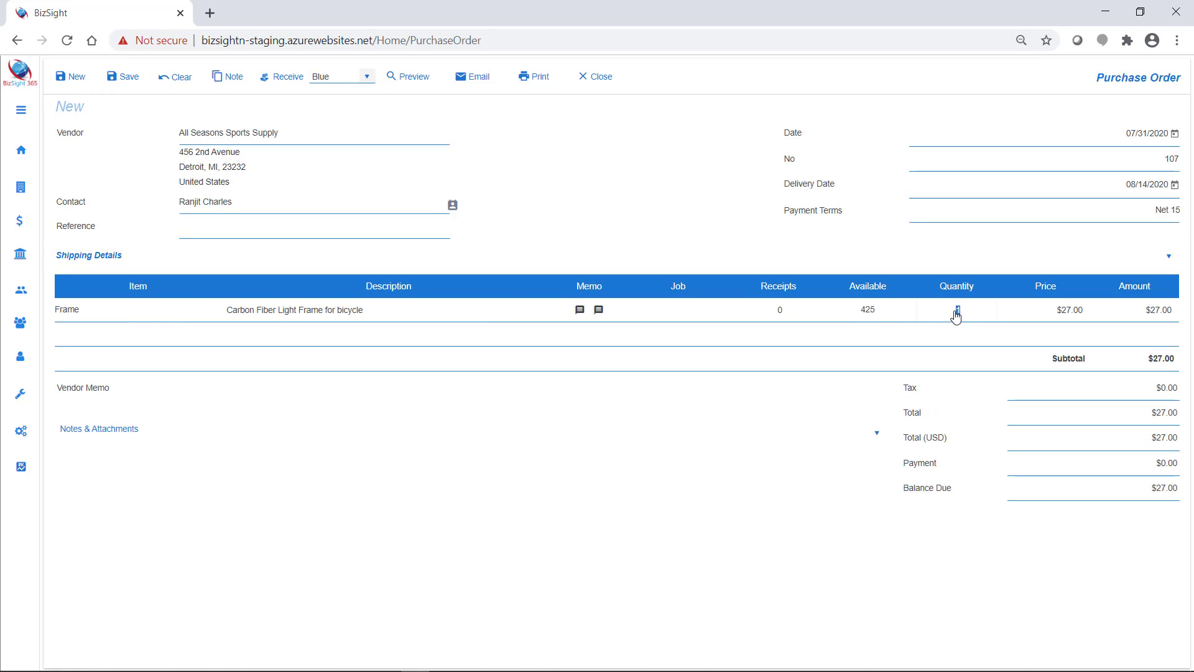
text(25)
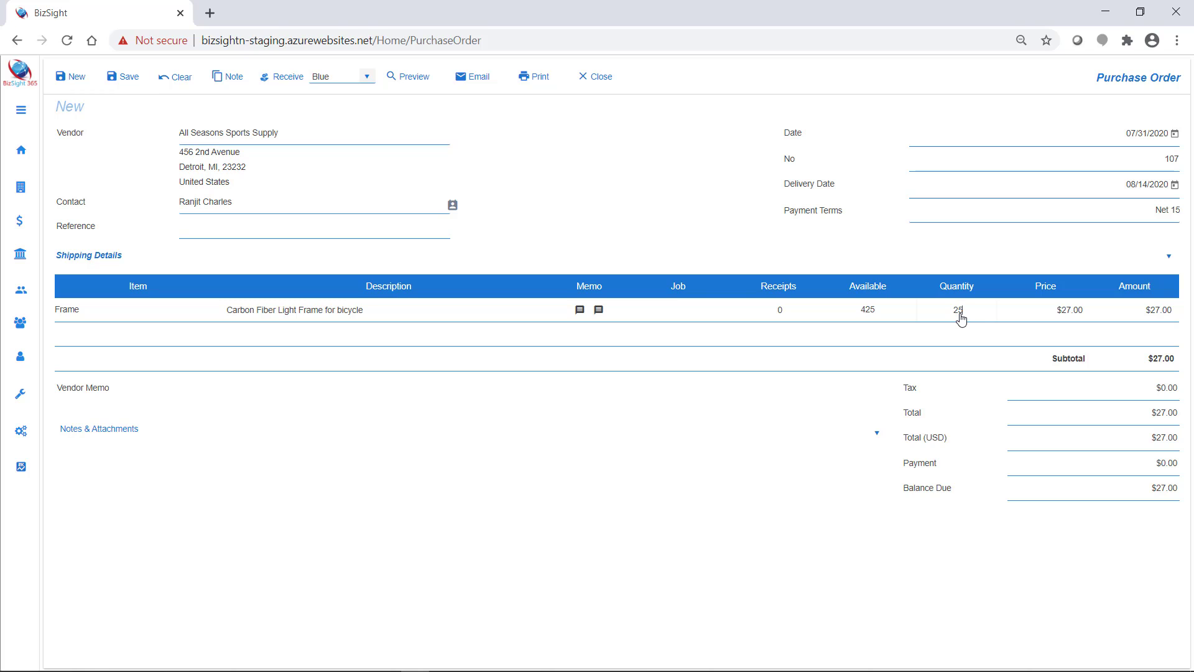
key(Tab)
Add the Seat item on the next order line with a quantity of 25.
click(88, 343)
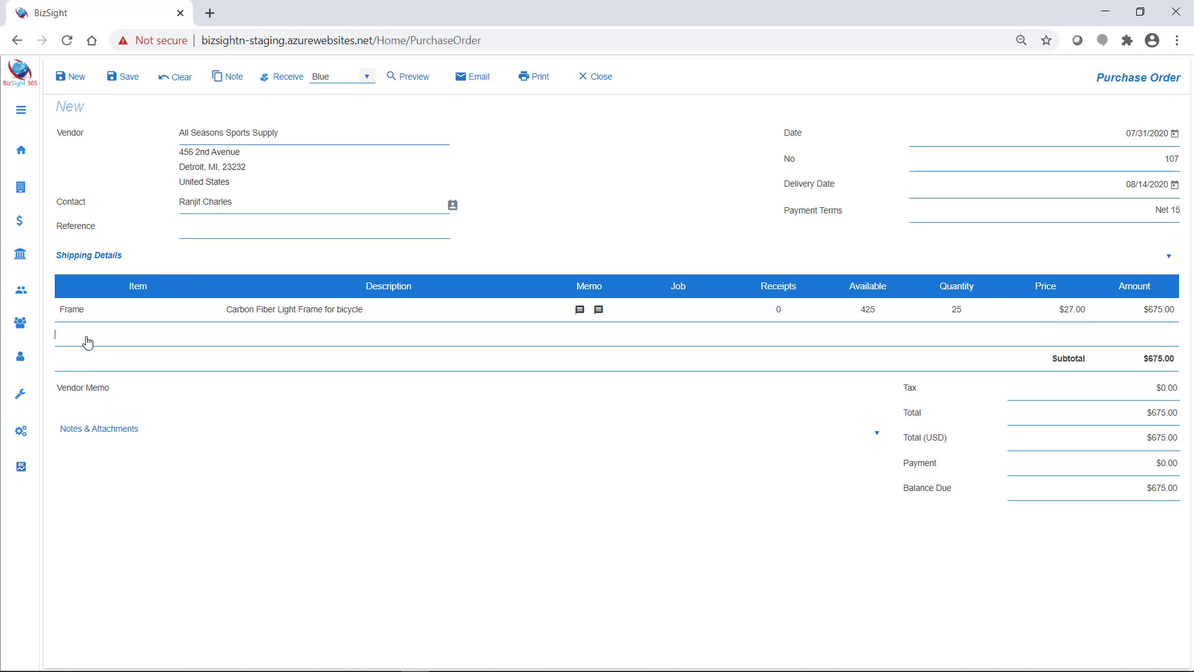
text(Seat)
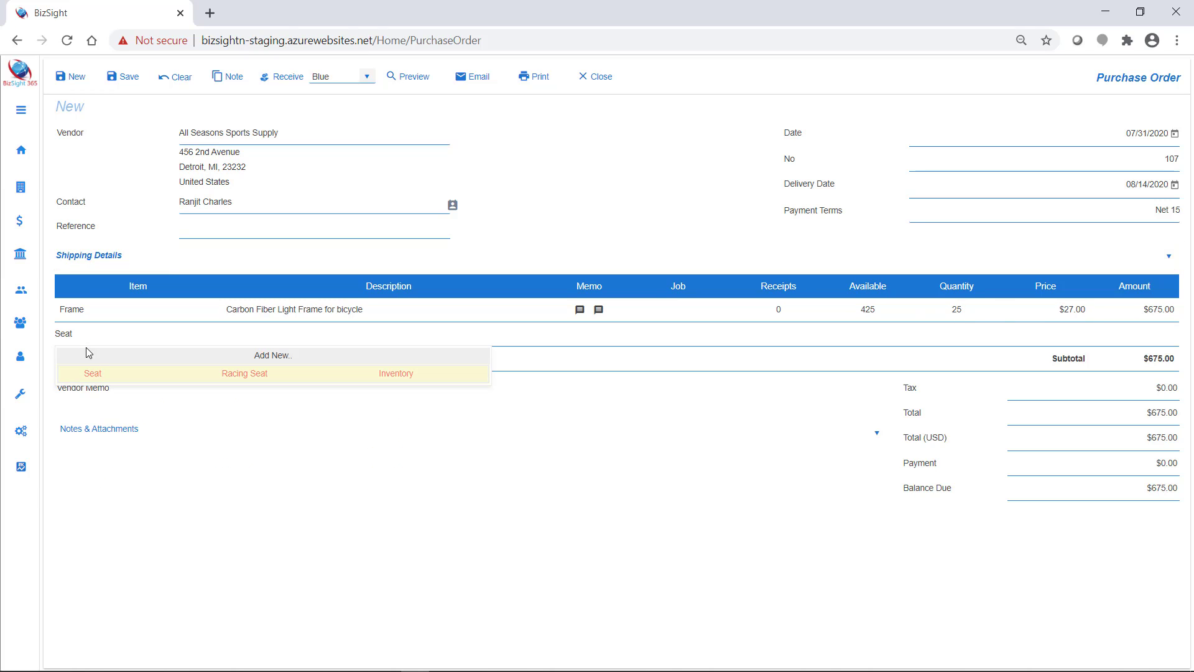
click(110, 375)
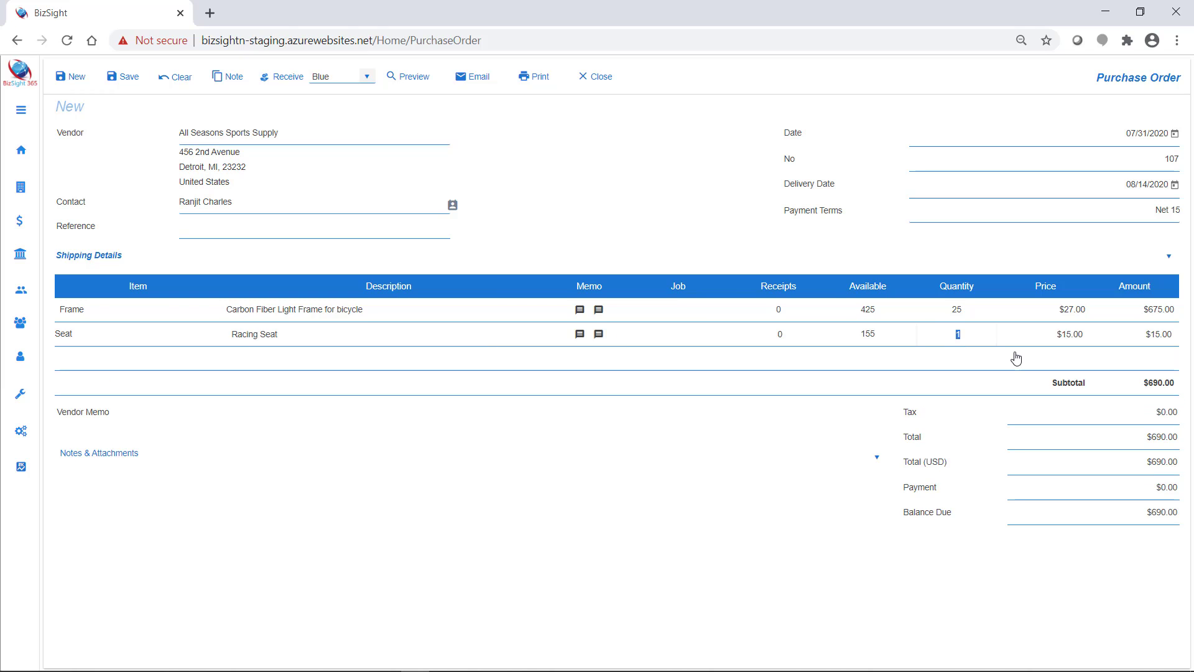
text(25)
key(Tab)
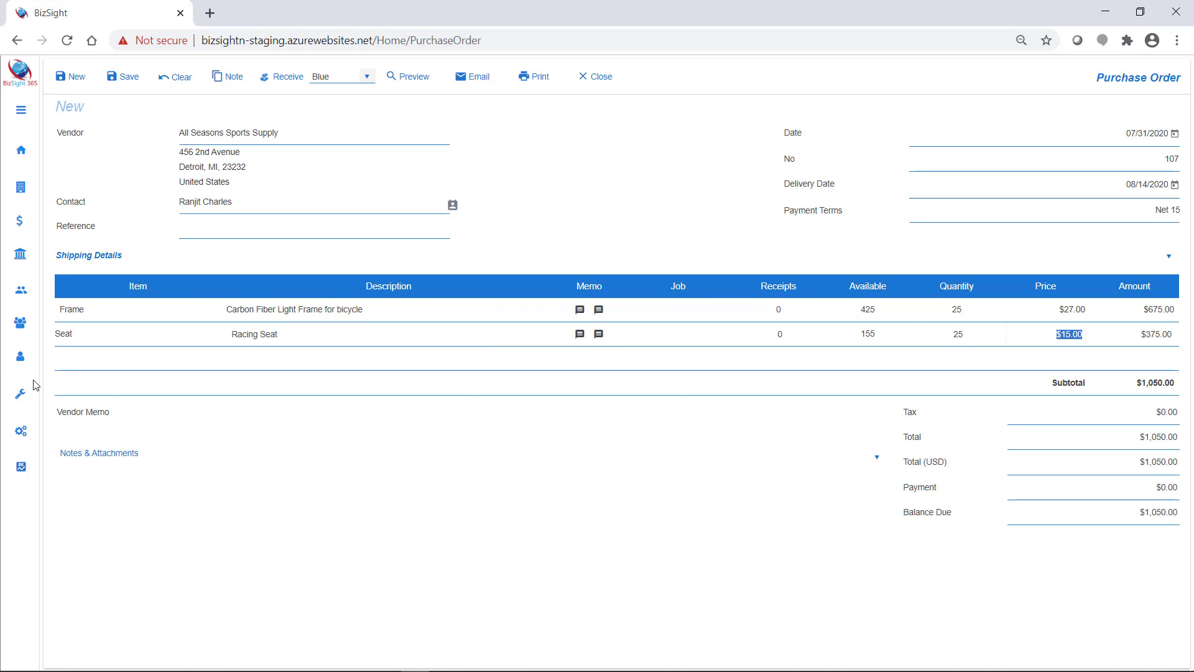
Add the Handle item as the third order line with a quantity of 35.
mouse_move(21, 358)
click(101, 367)
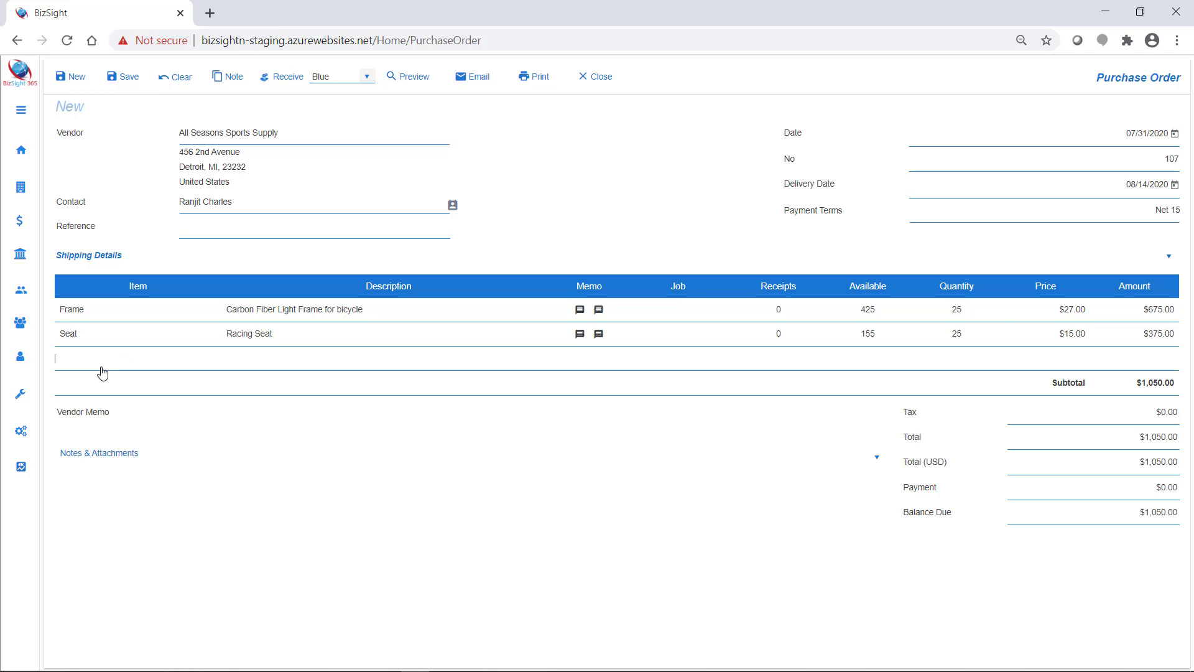
text(Hand)
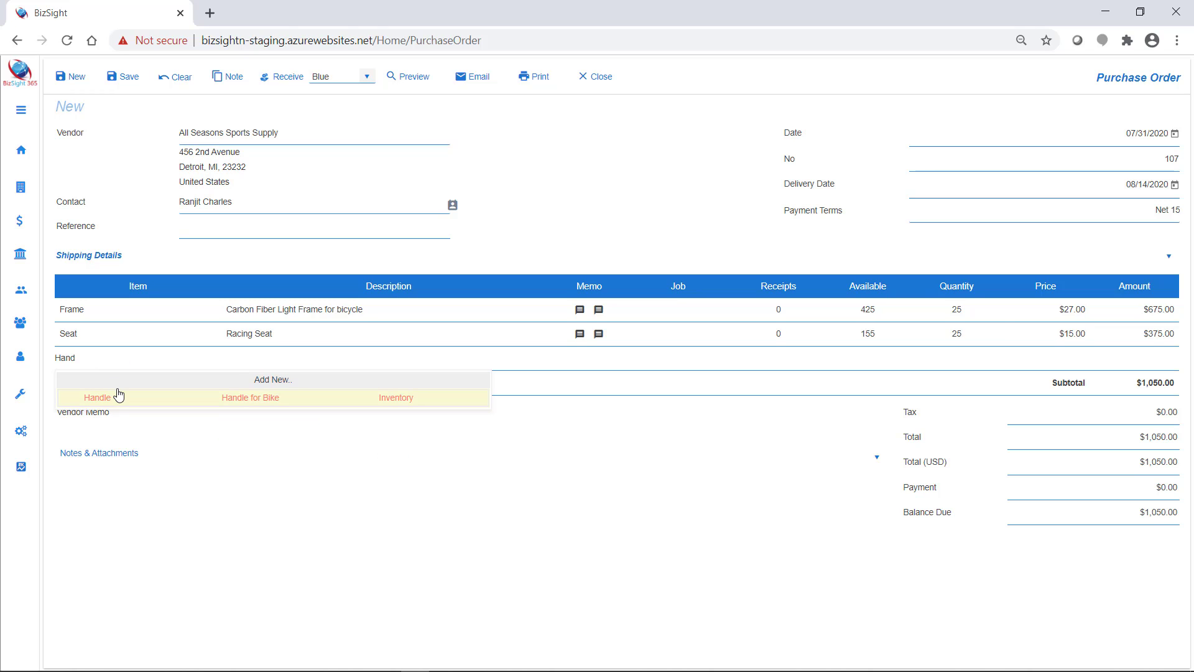
click(117, 396)
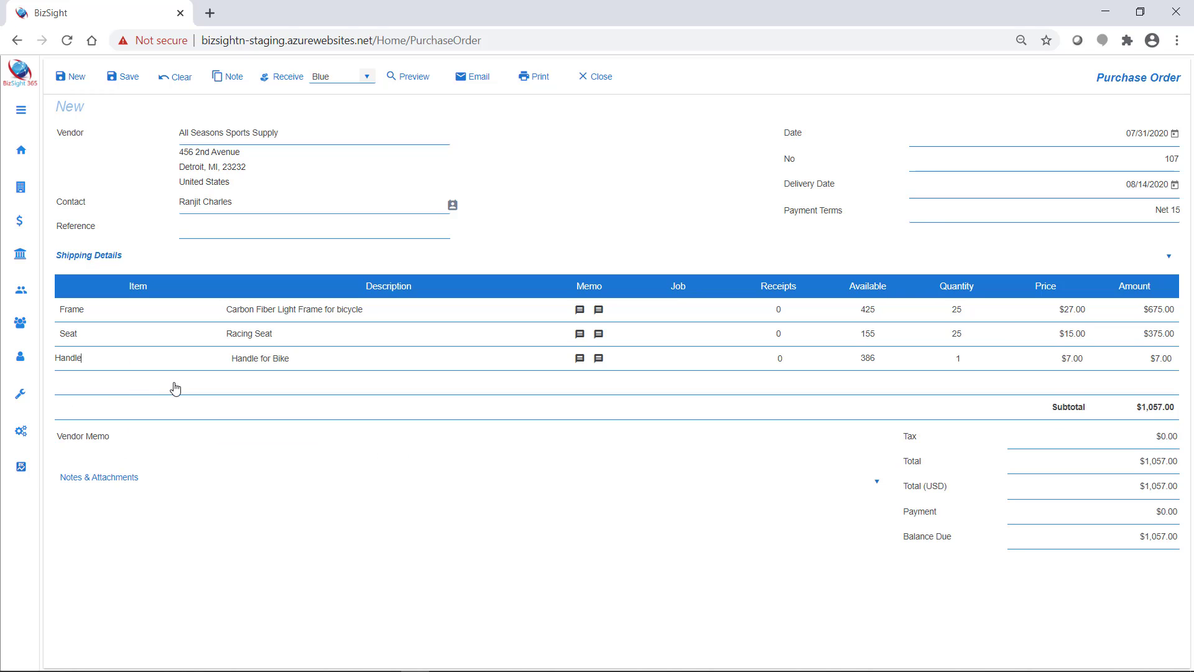
click(958, 361)
key(Tab)
Add the Wheel item as the fourth order line with a quantity of 70.
click(86, 388)
text(W)
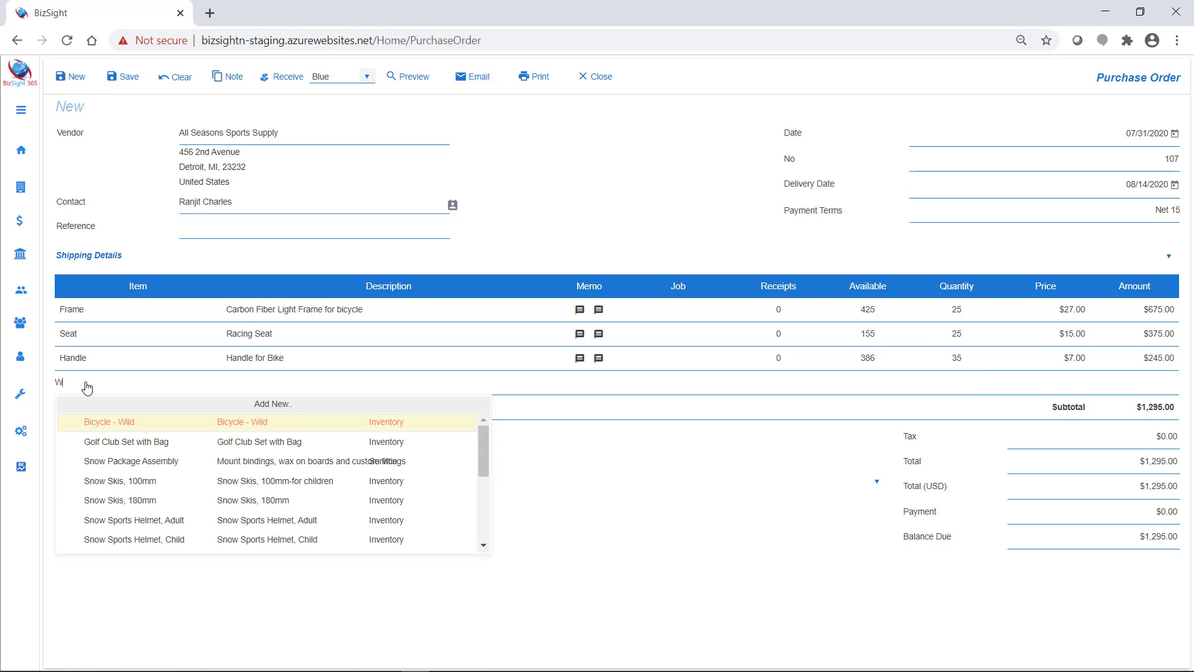
text(heel)
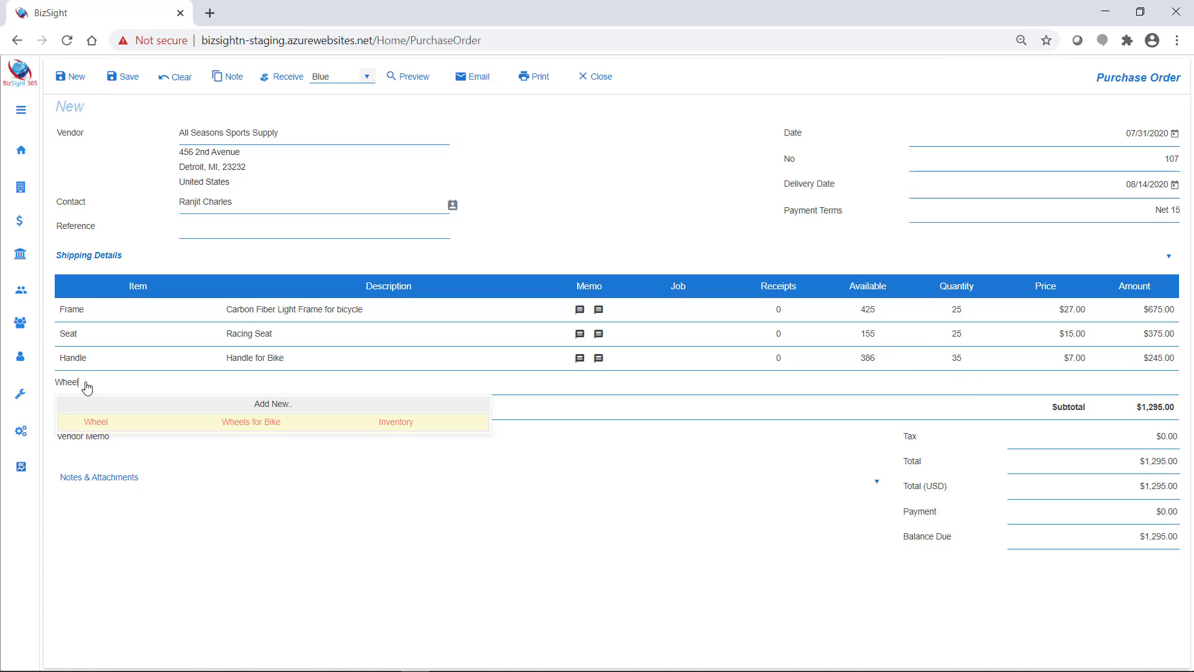
click(115, 423)
click(953, 383)
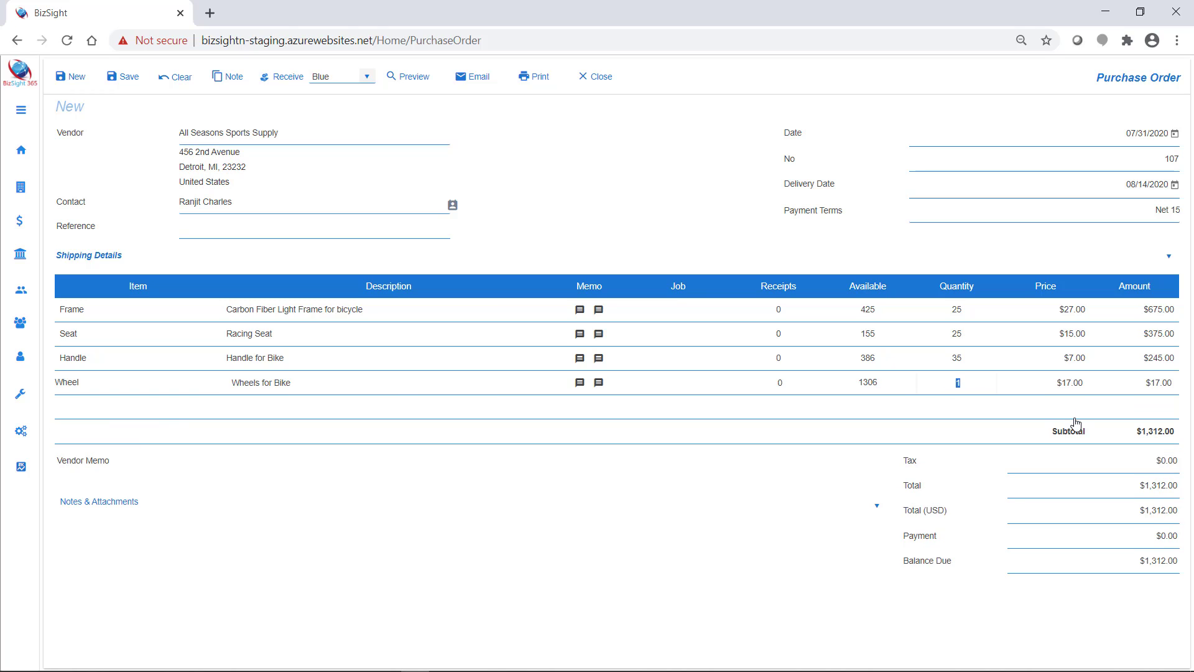
key(Tab)
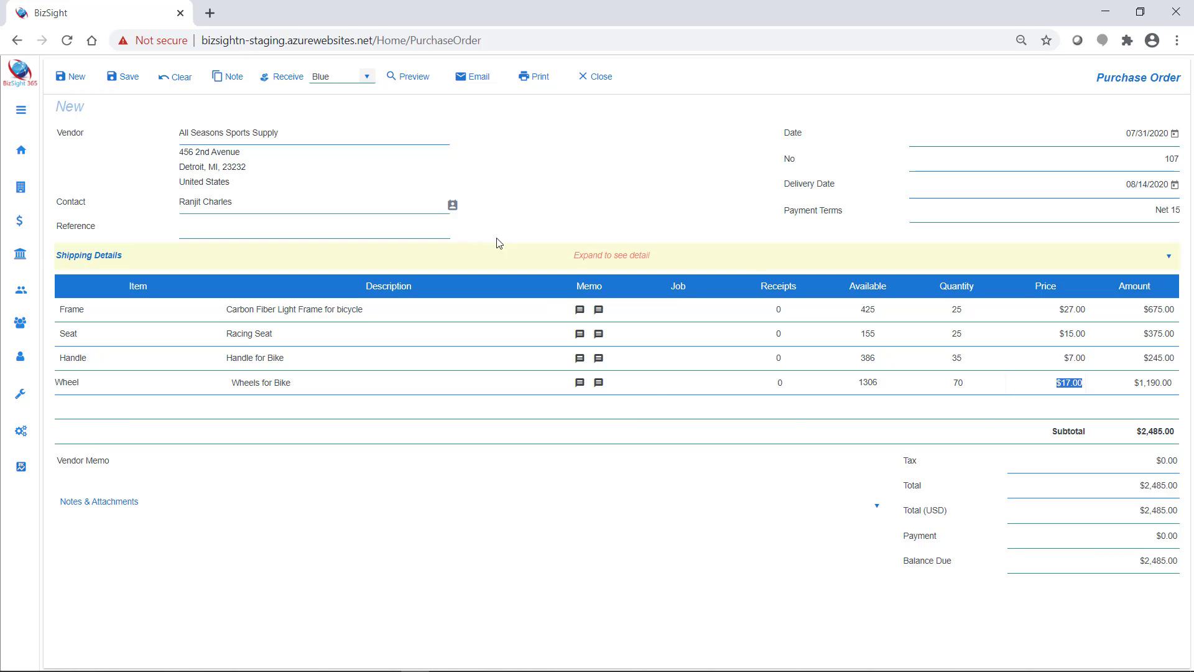
Add the note "Please pack wheels in pairs" to the Wheel line of the order.
mouse_move(453, 208)
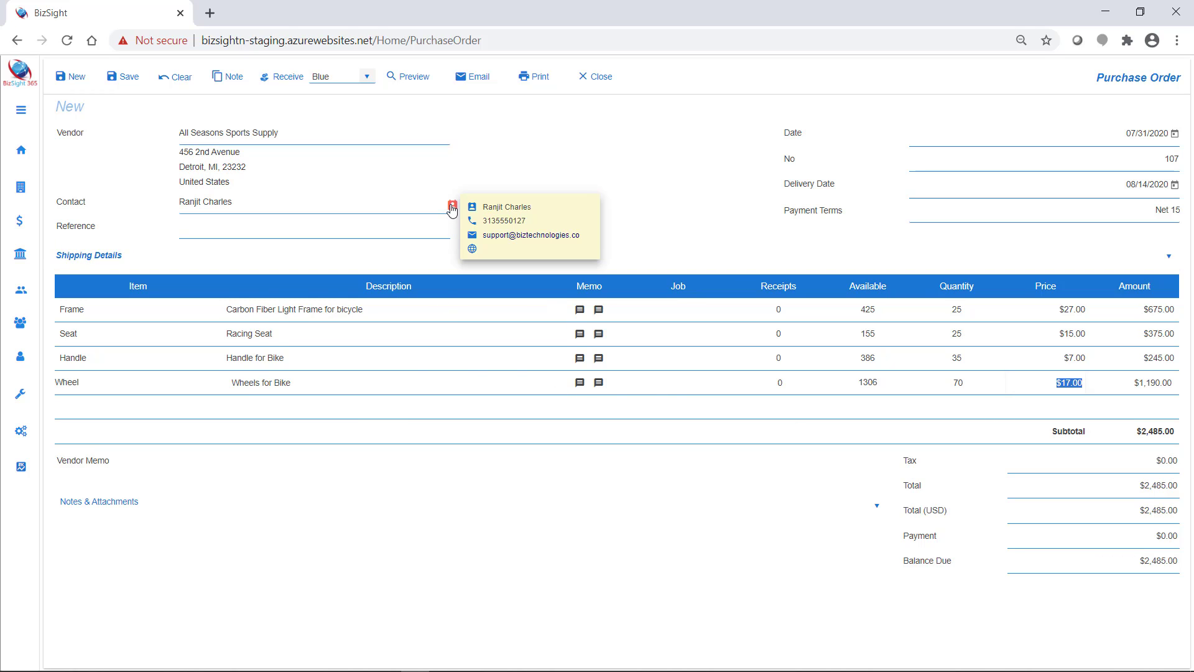
click(415, 80)
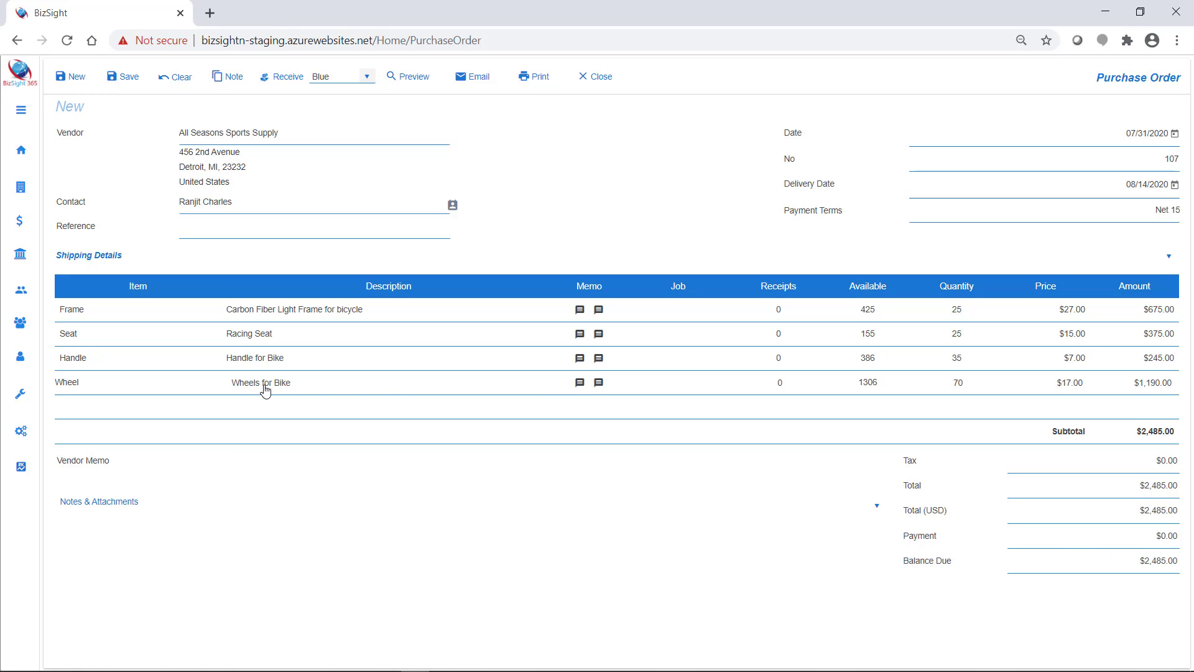
click(580, 384)
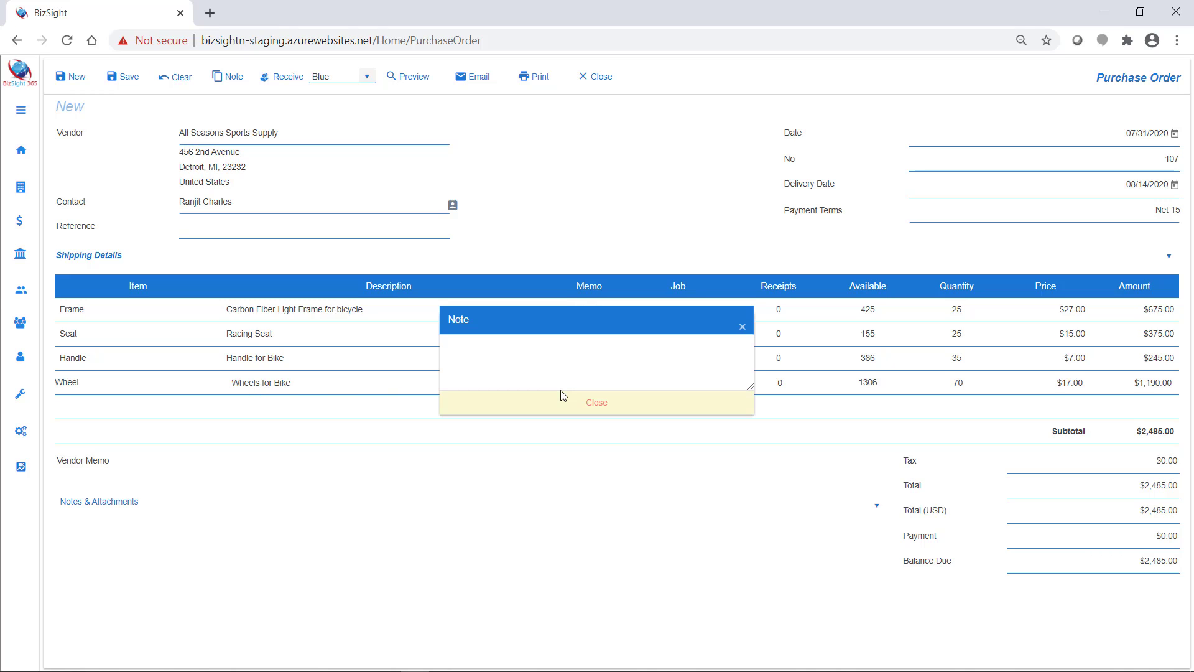
text(Please pack wheels in pairs)
click(614, 410)
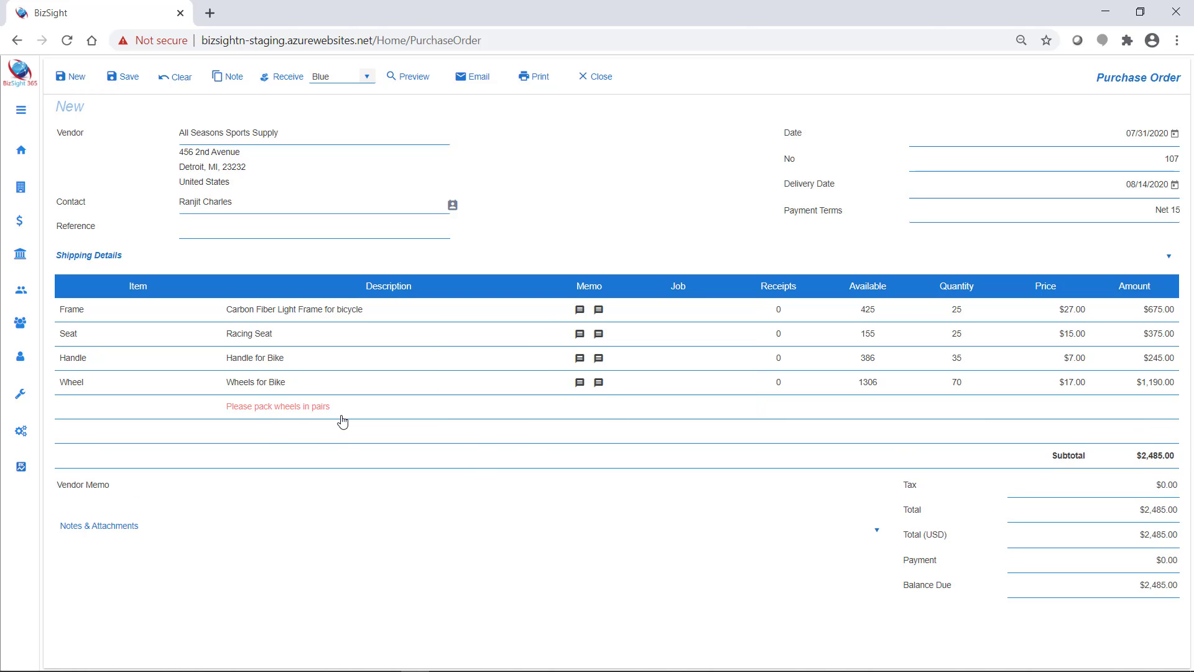
Preview the purchase order in the Blue format, check the wheel packing note, and close the preview.
click(398, 76)
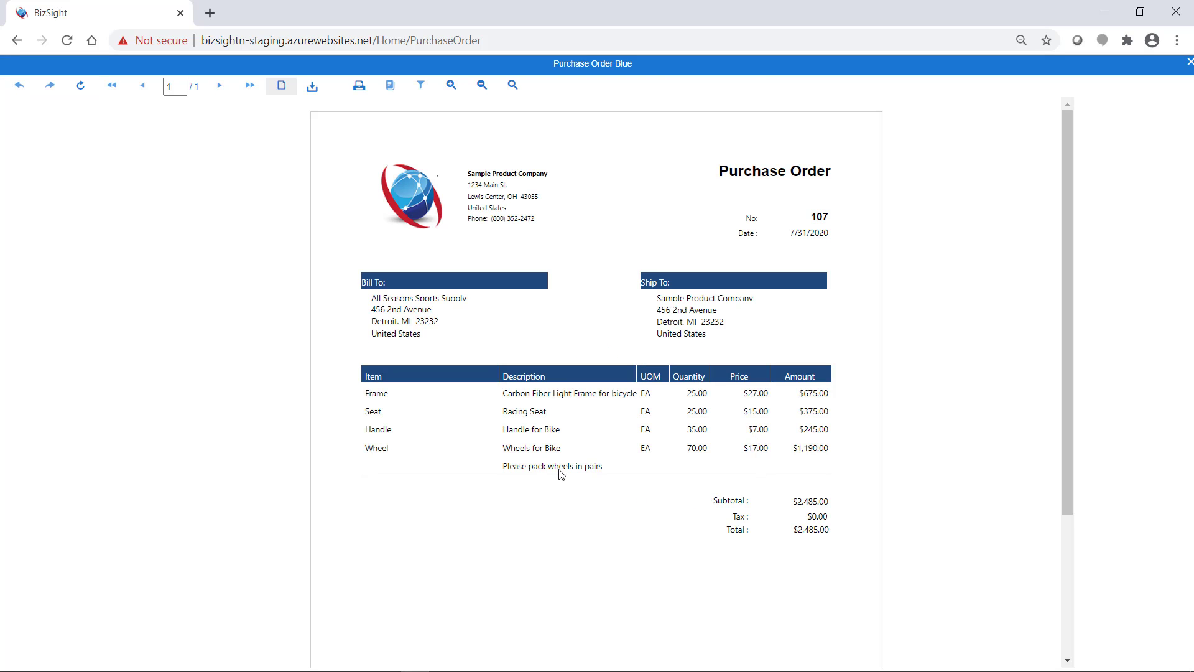
drag(604, 464, 507, 471)
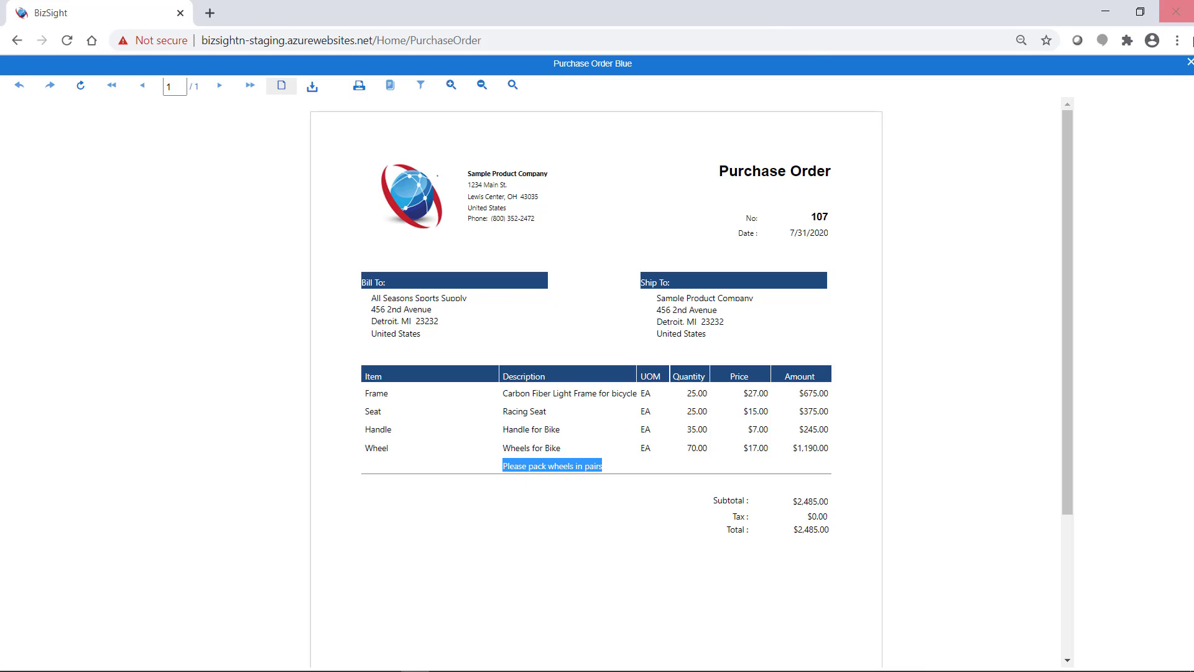
click(1190, 62)
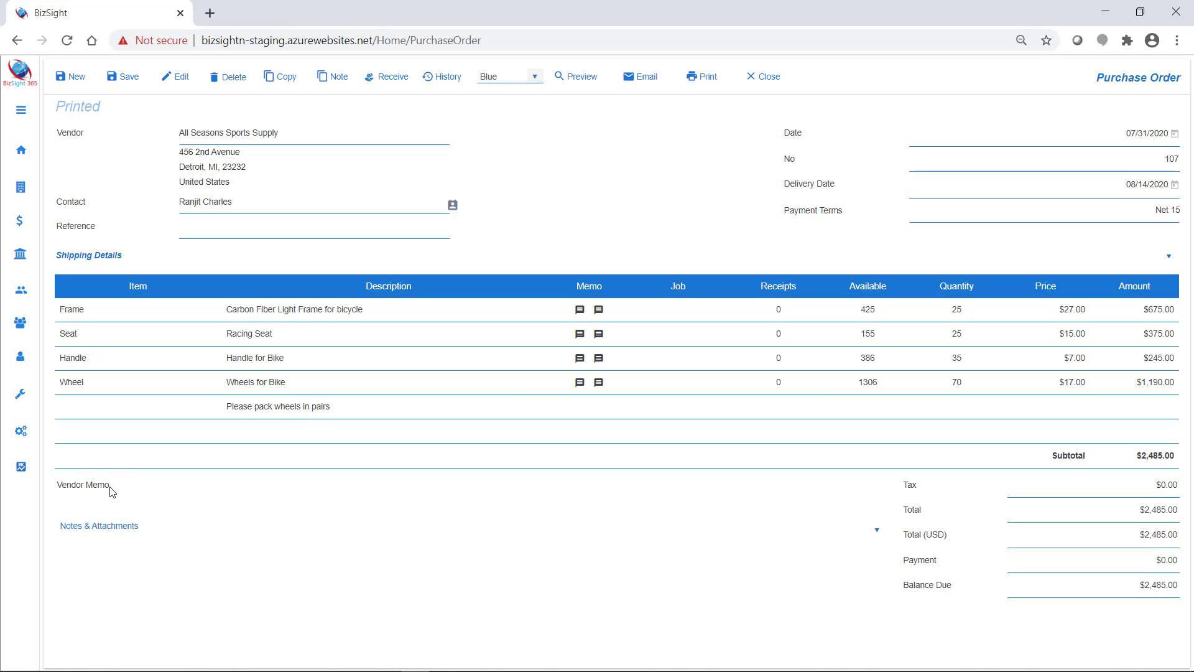
Save the purchase order and reopen it from the list of open purchase orders.
click(122, 77)
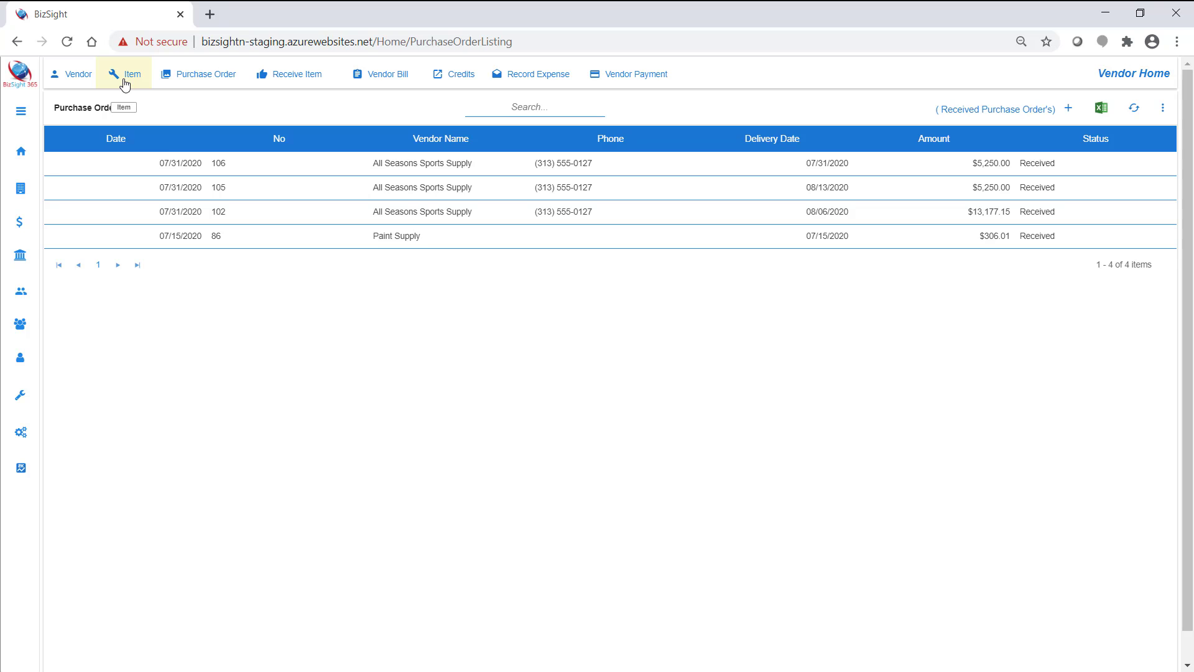
click(1163, 108)
click(1121, 130)
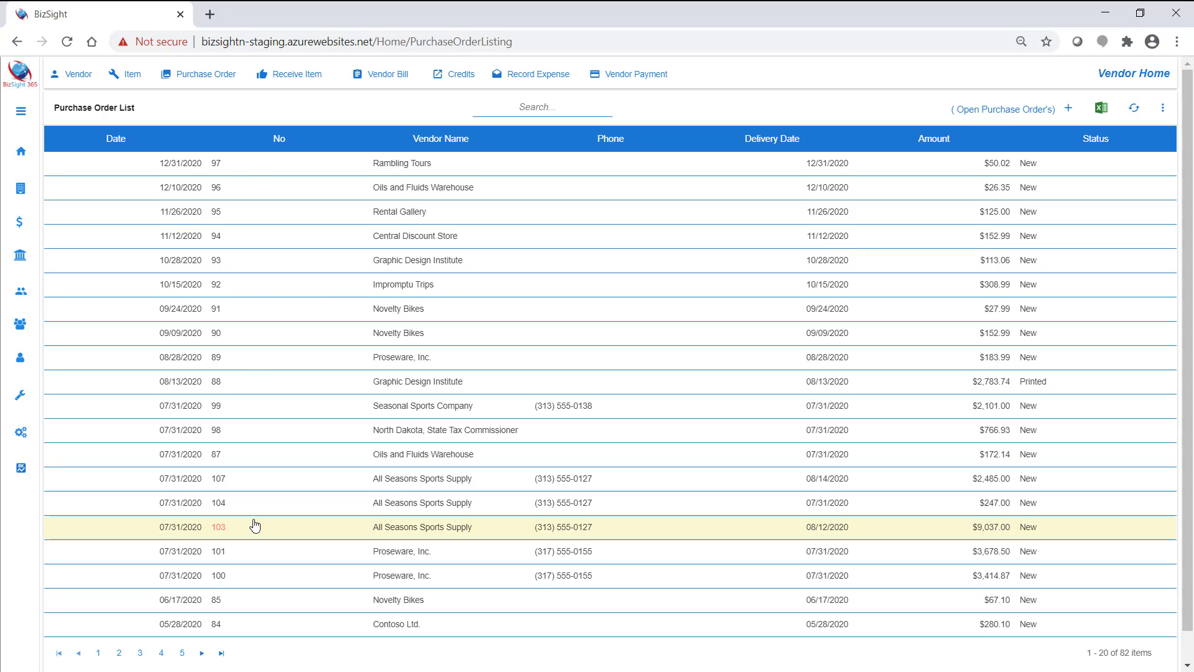
click(260, 486)
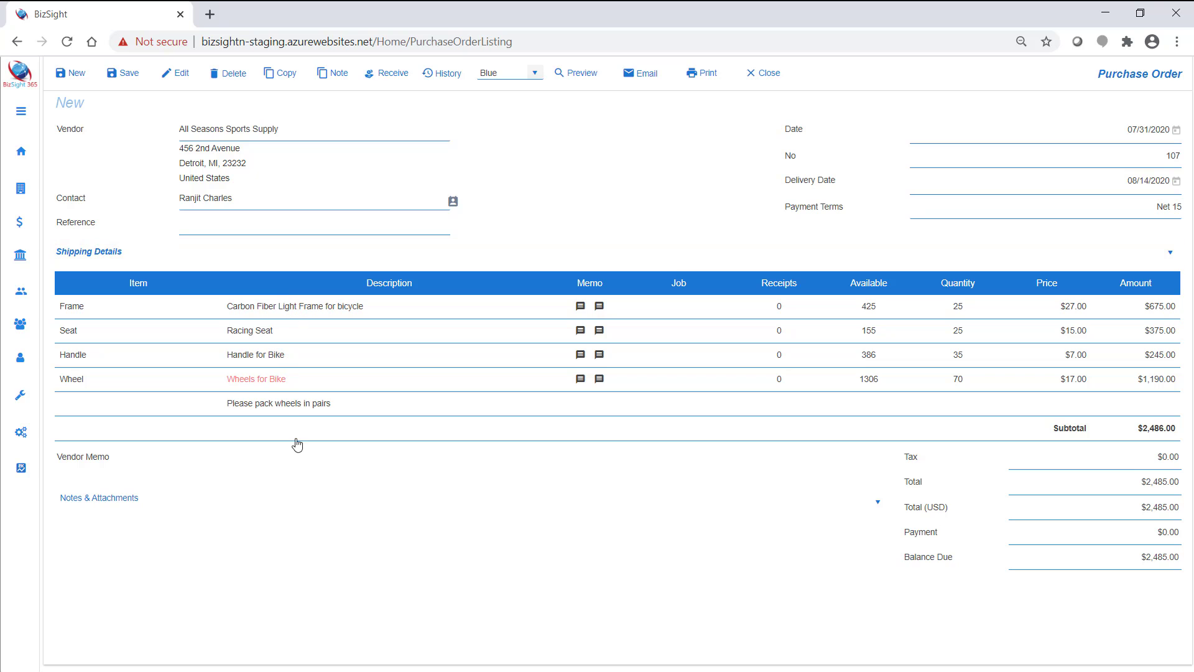
Create an item receipt from the All Seasons Sports Supply purchase order and preview it in the Standard format.
click(396, 75)
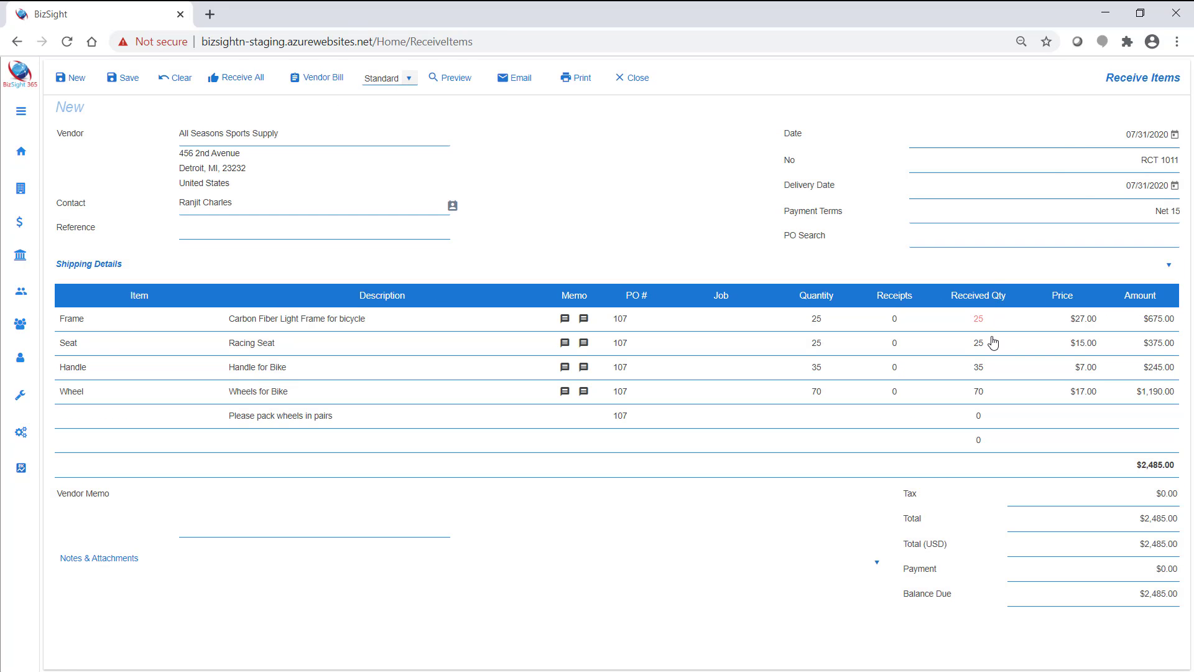
click(454, 79)
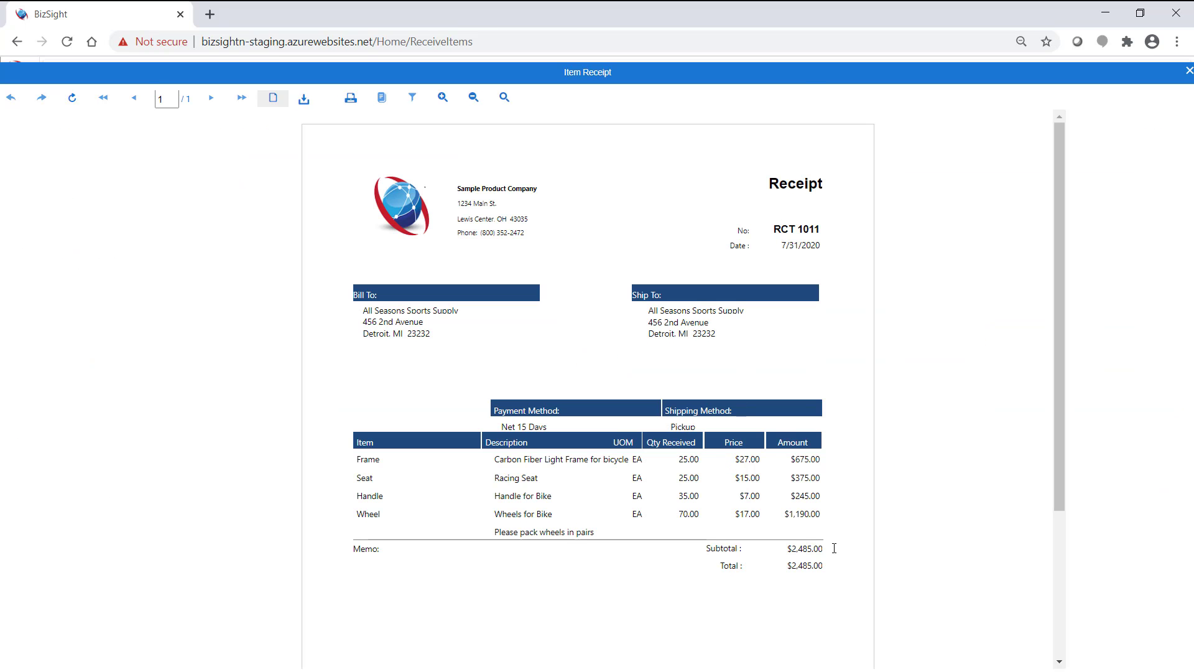
Close the receipt preview, save the item receipt, and close the received purchase order.
click(1188, 72)
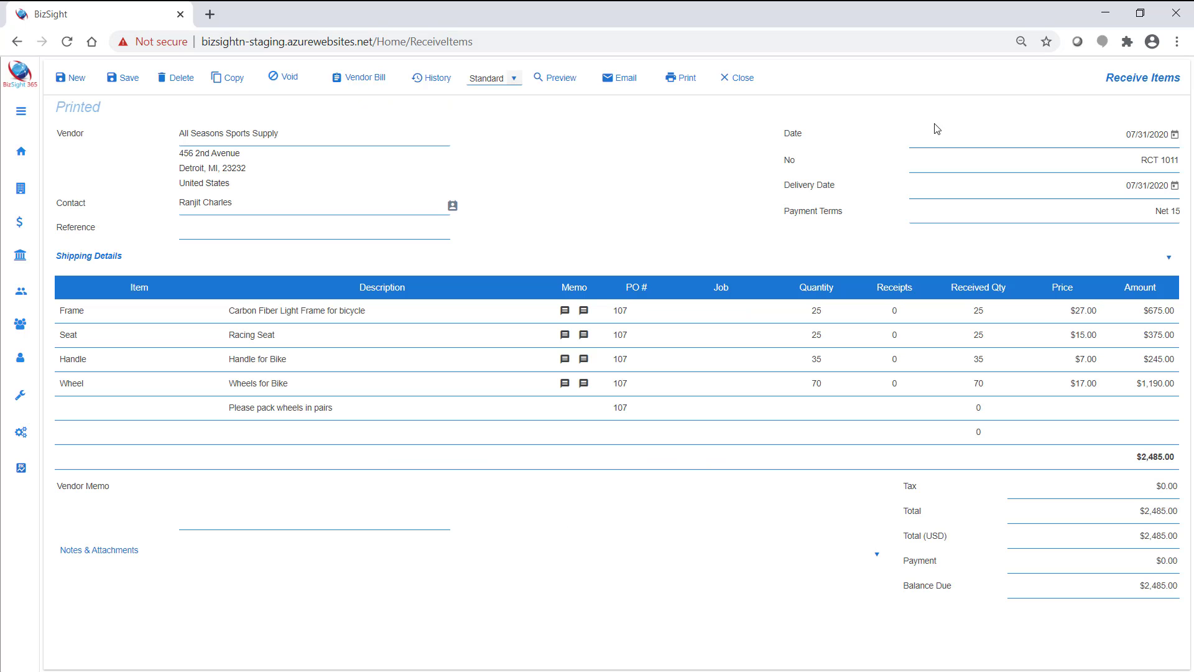
click(129, 78)
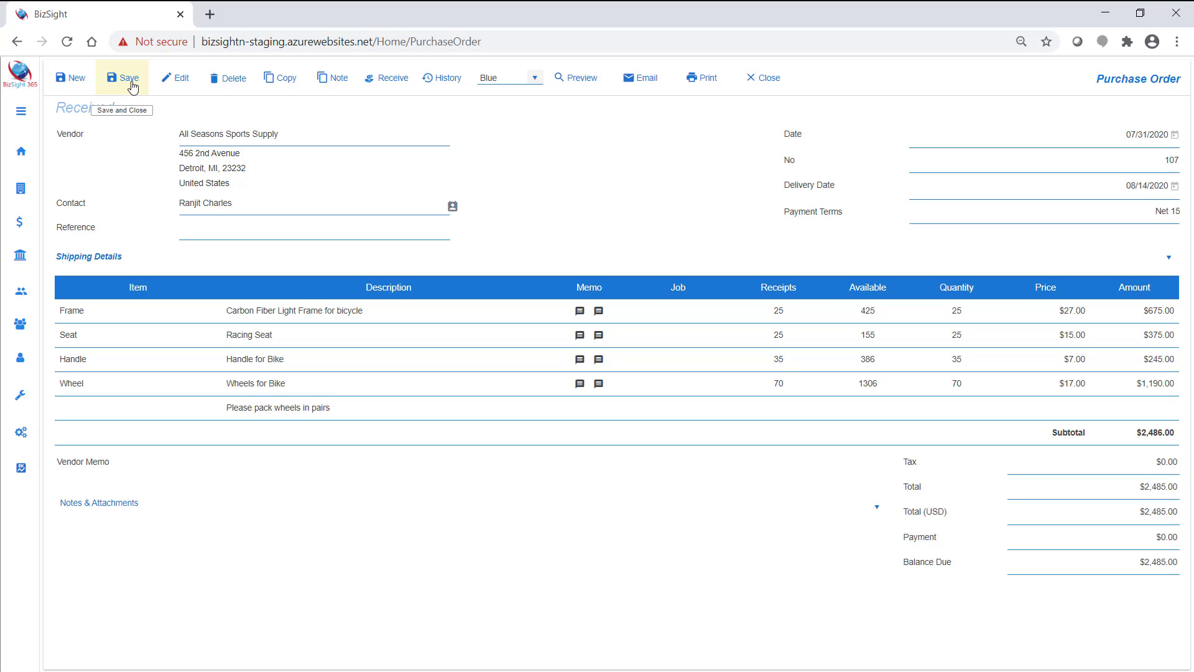
click(772, 89)
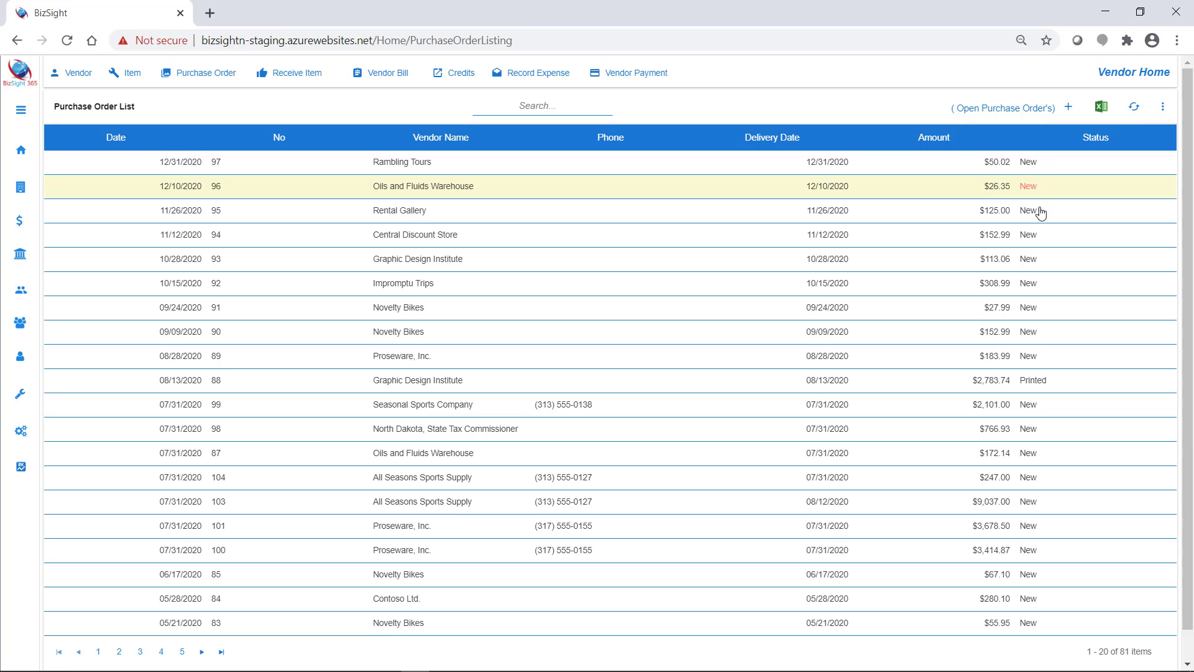
Filter the purchase order list to Received, open the $2,485.00 All Seasons Sports Supply order for review, and close it.
click(1162, 111)
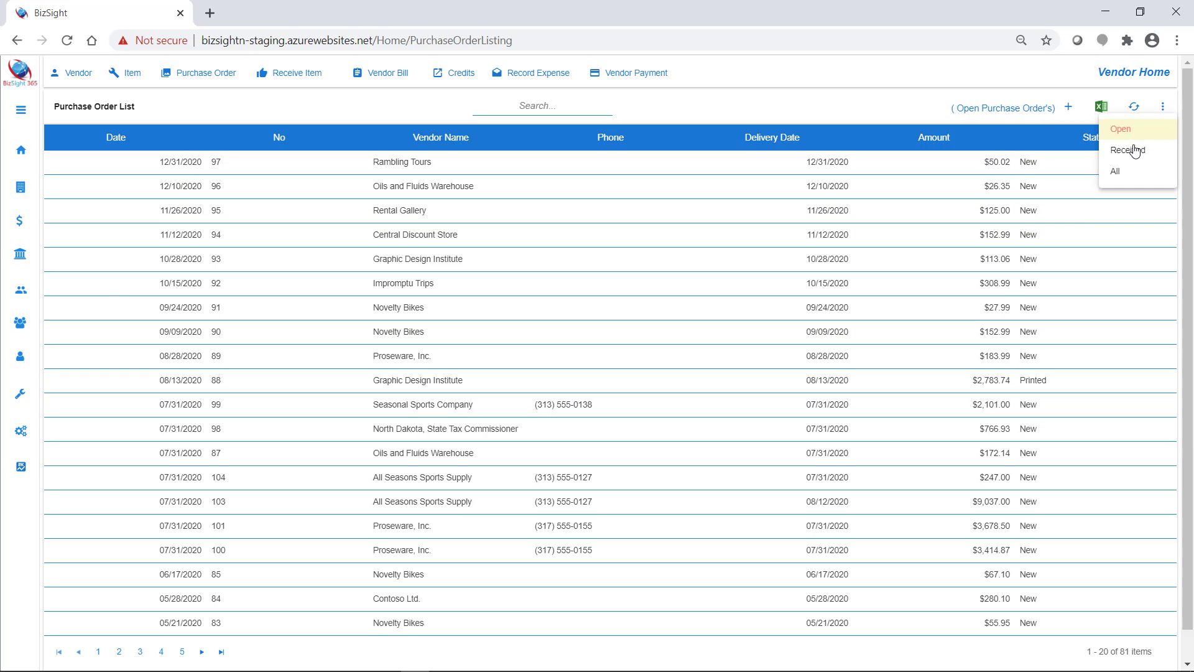
click(1136, 150)
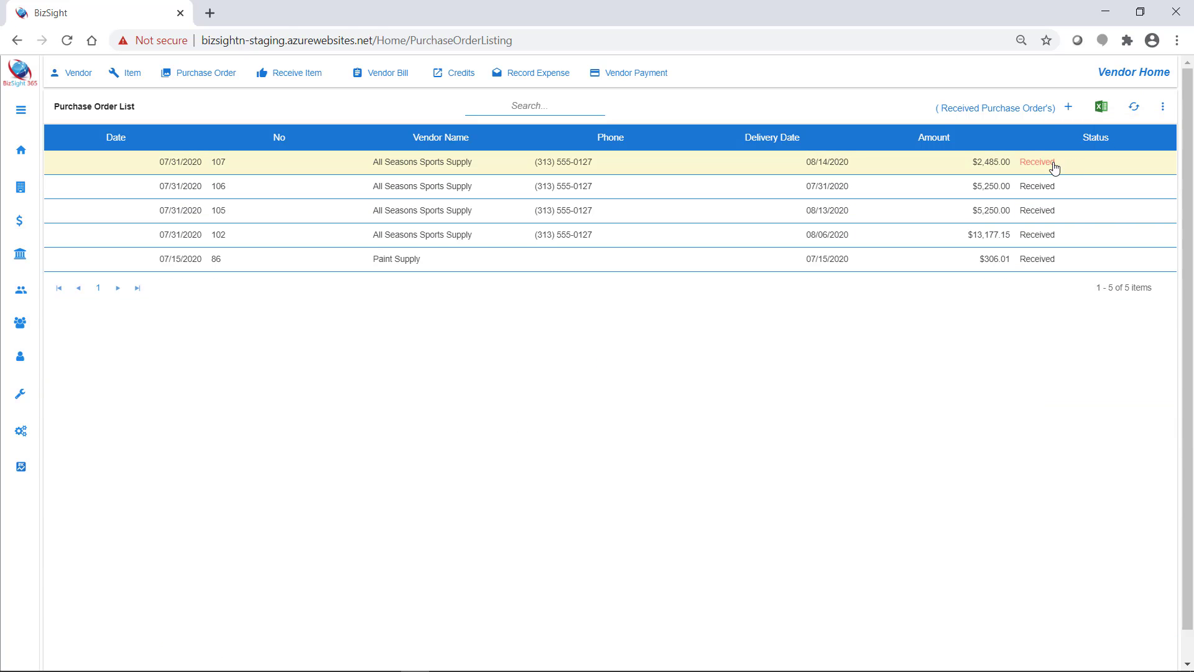
click(290, 172)
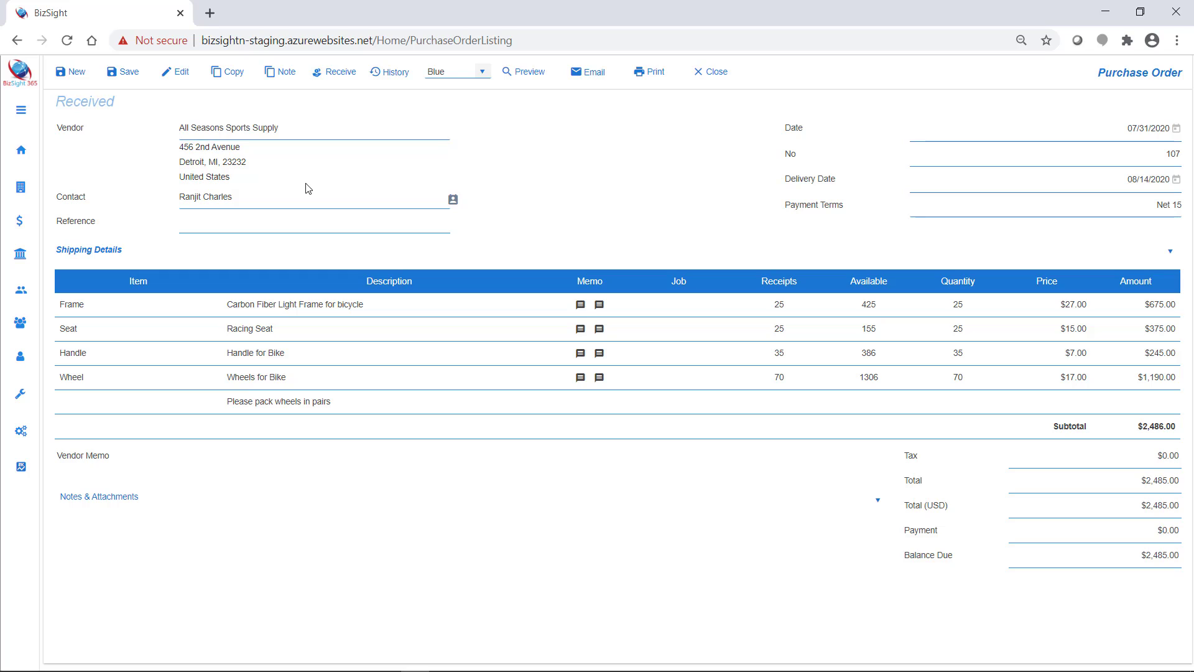
click(720, 77)
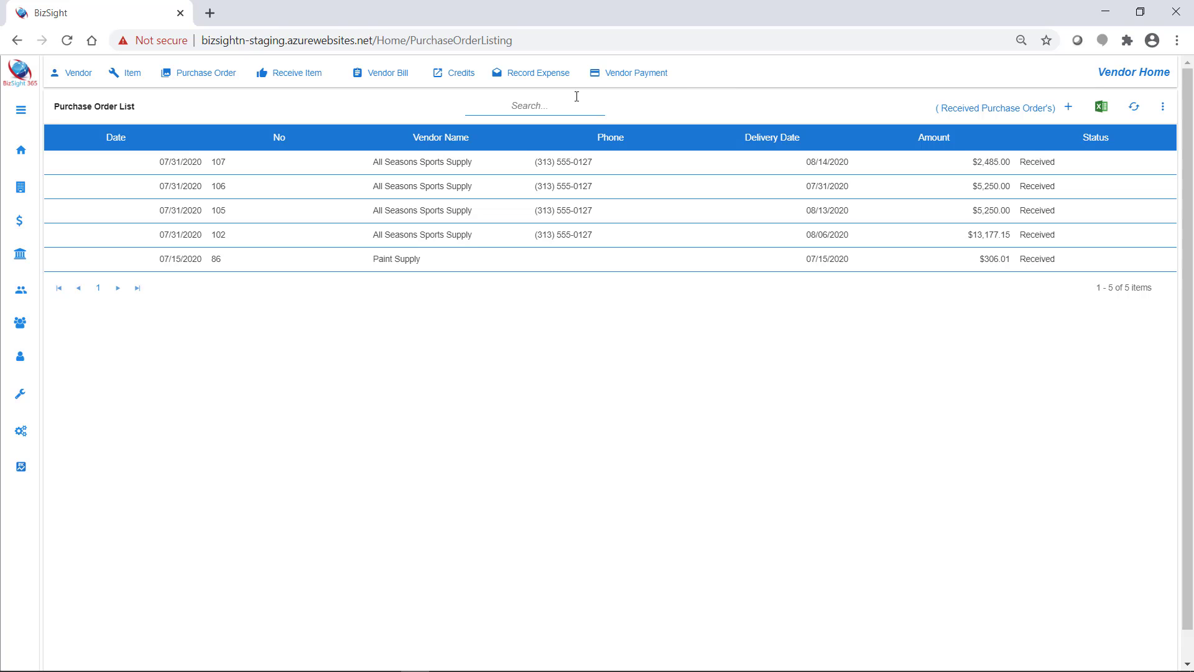
Check the purchase orders available to receive for All Seasons Sports Supply in a new item receipt, and close it without saving.
click(322, 76)
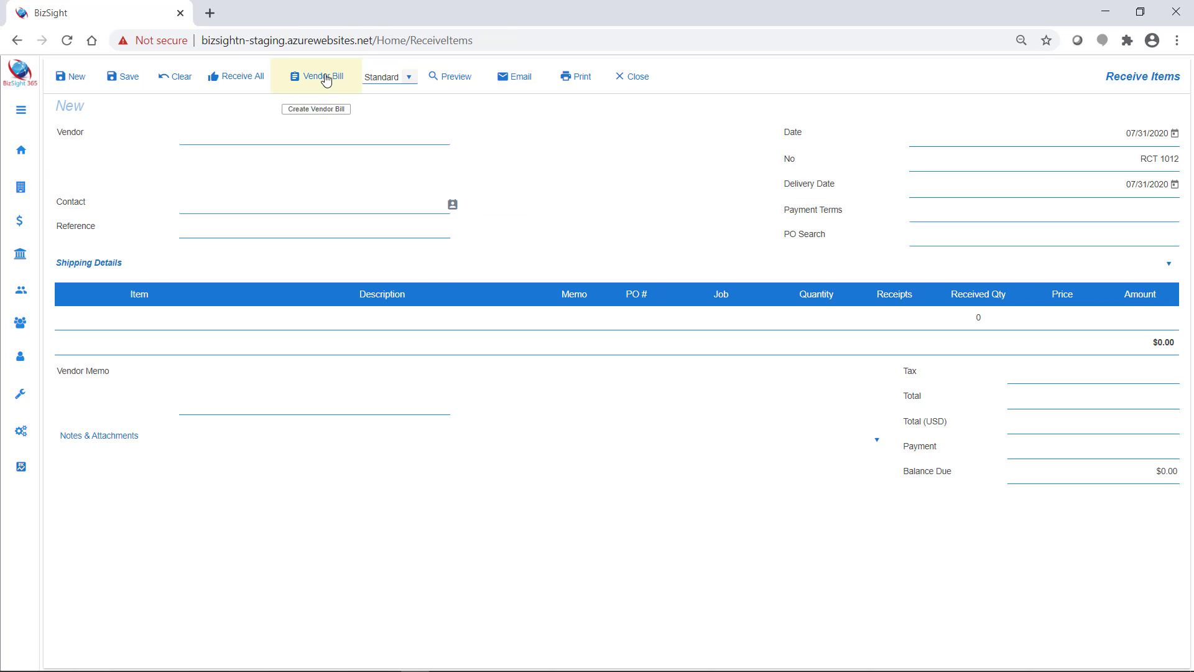
click(271, 139)
click(252, 195)
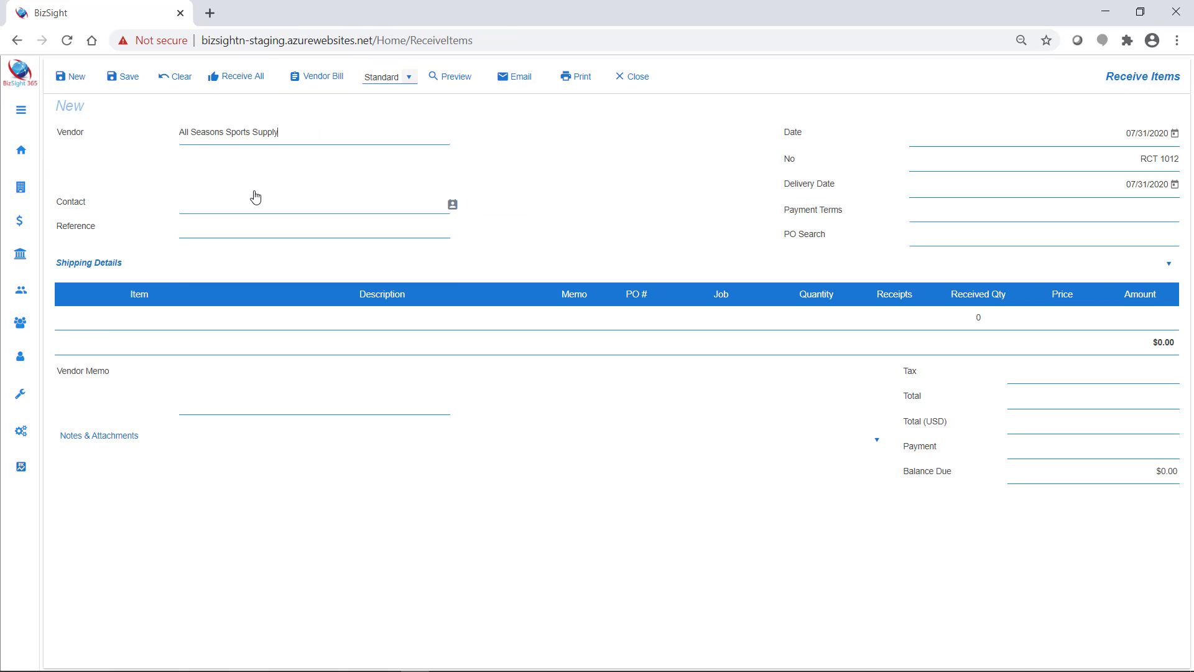
click(1029, 239)
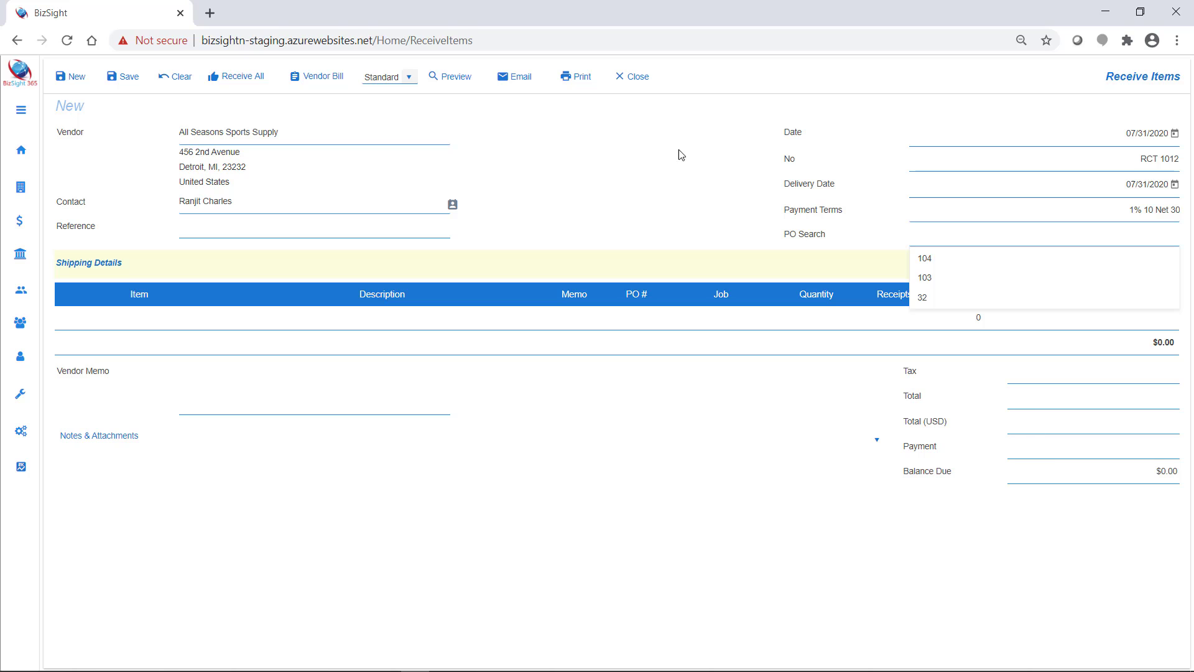
click(642, 78)
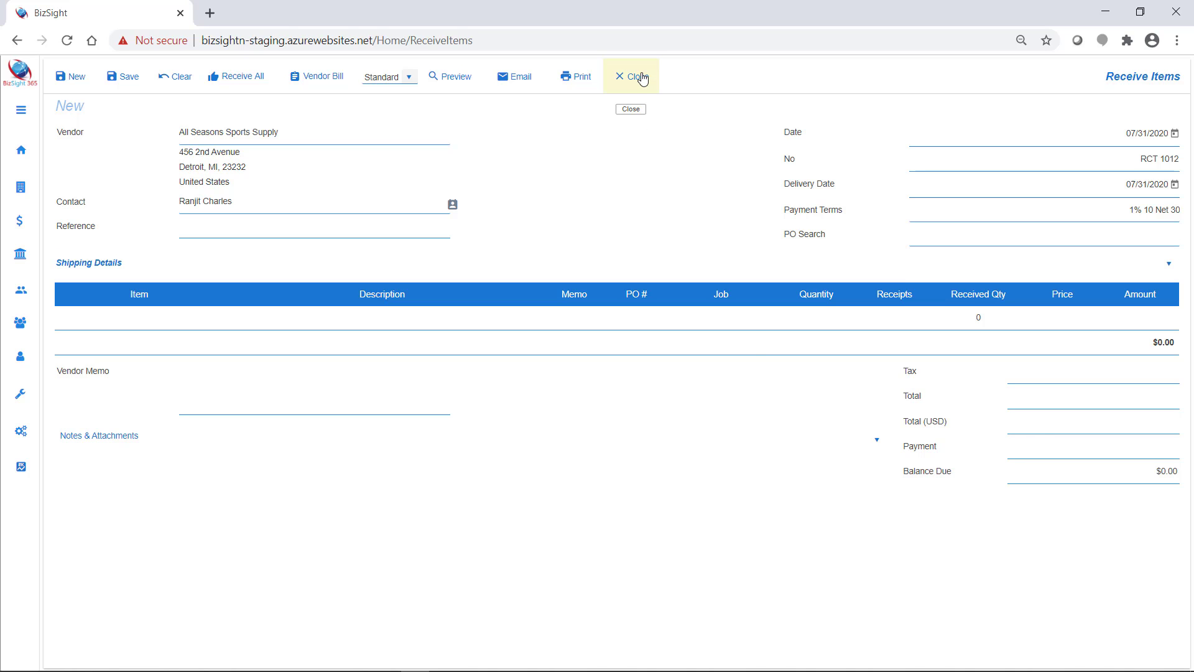
click(643, 78)
click(678, 393)
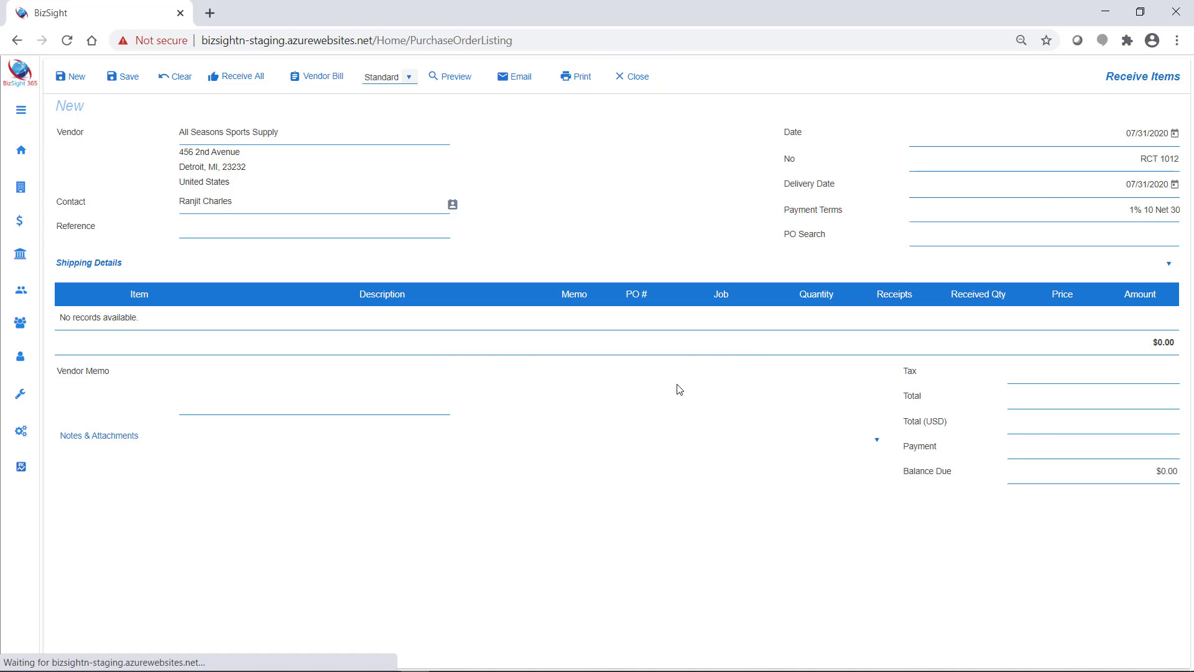
Display the Purchases By Vendor Detail report of the Purchases type from the vendor home page.
click(24, 360)
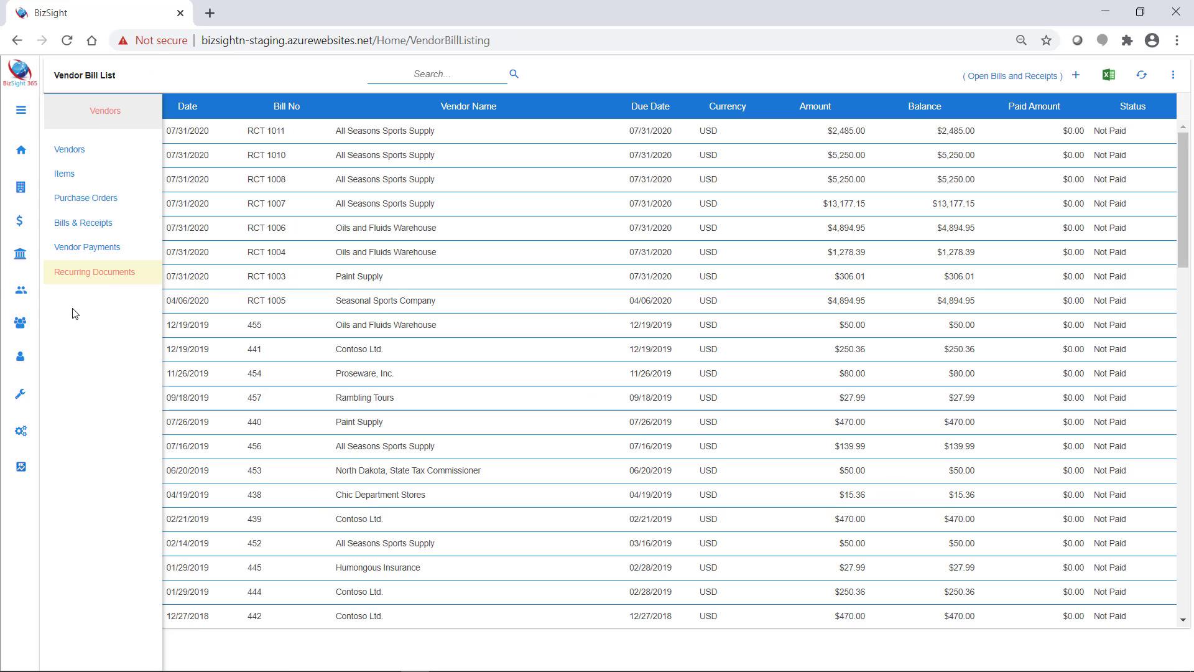
click(21, 355)
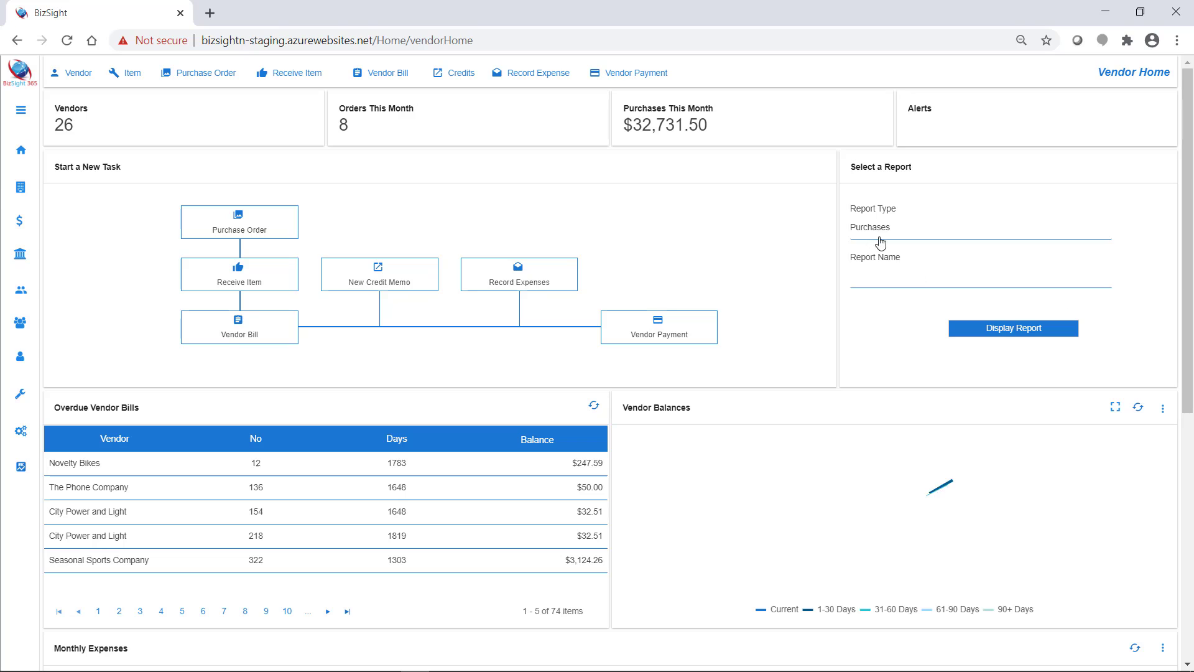
click(891, 287)
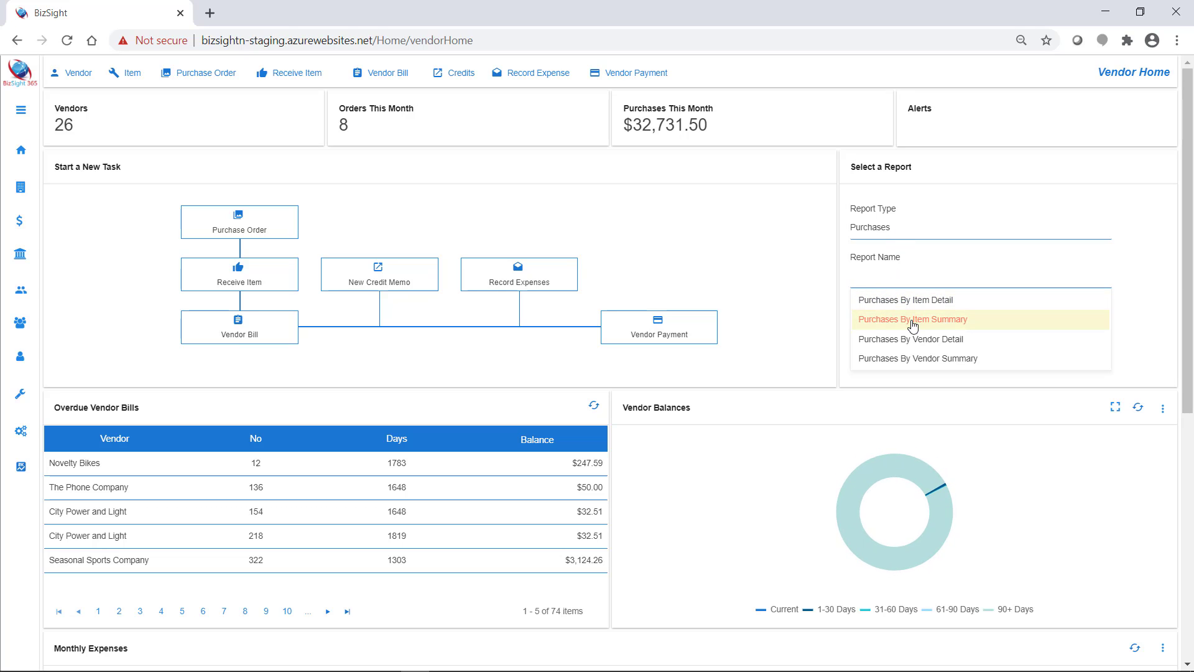
click(931, 343)
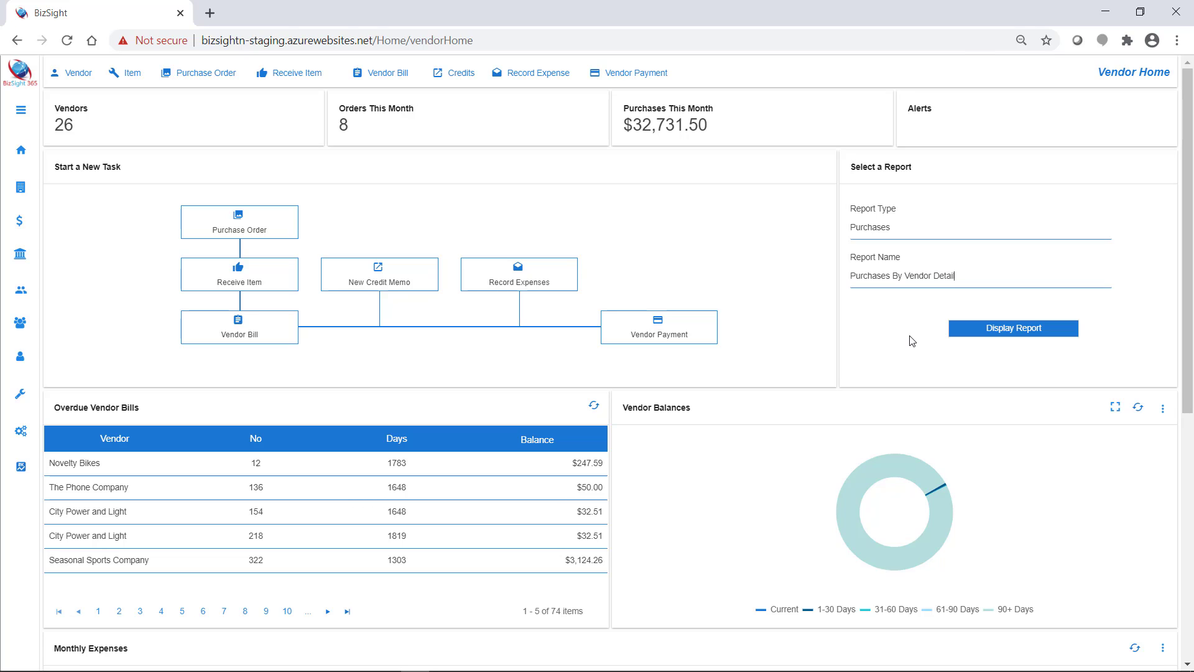
click(1015, 329)
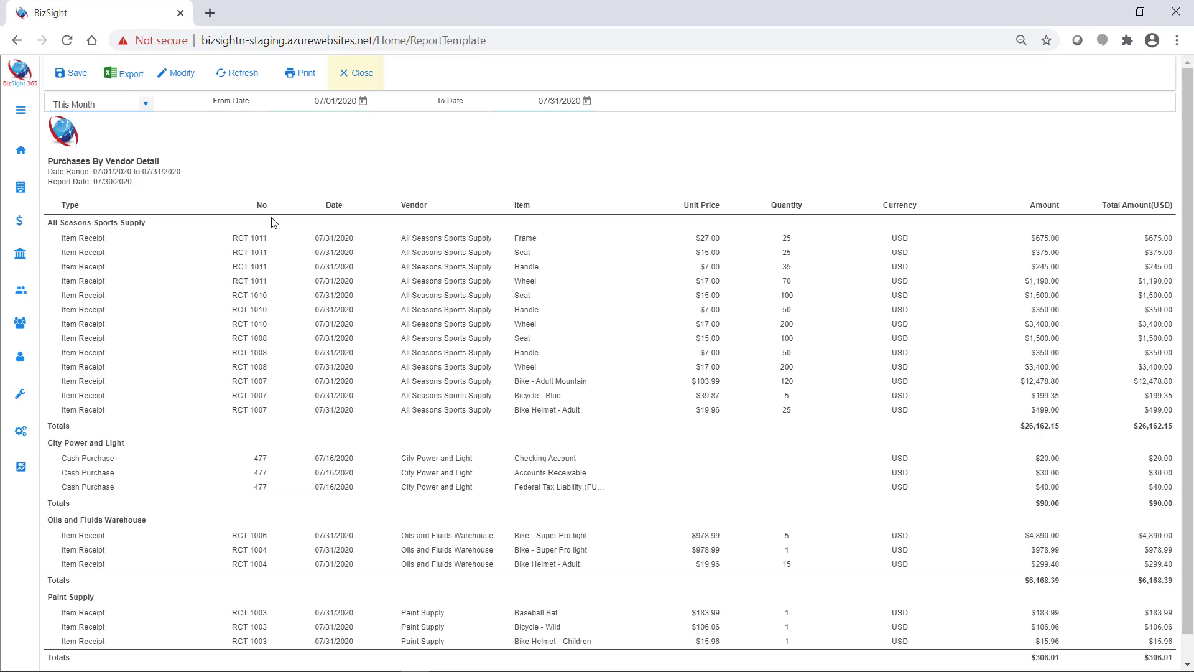
Open the bicycle parts receipt from its Seat line in the report, review it, and close both the receipt and the report.
click(99, 255)
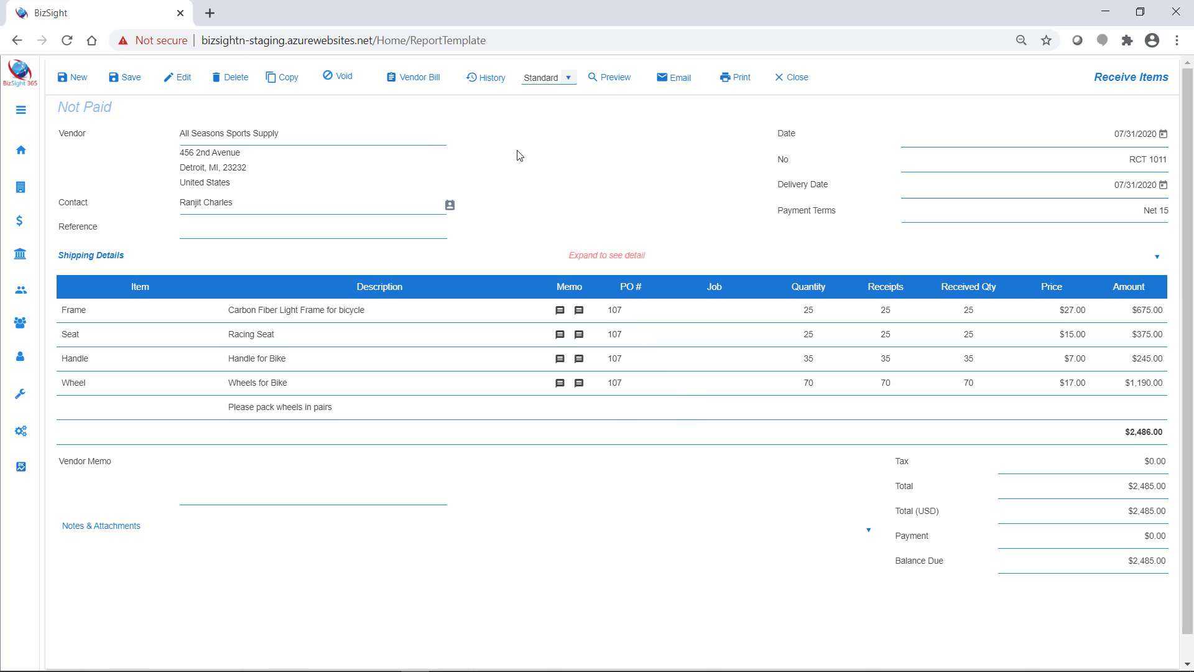
click(794, 78)
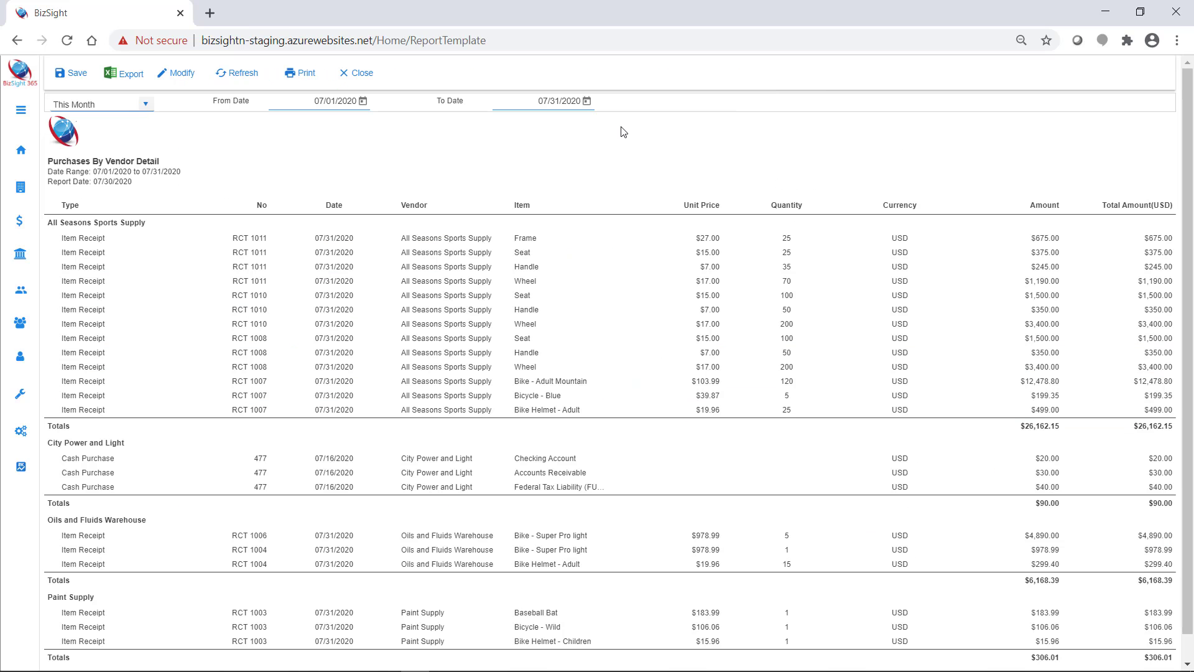
click(359, 75)
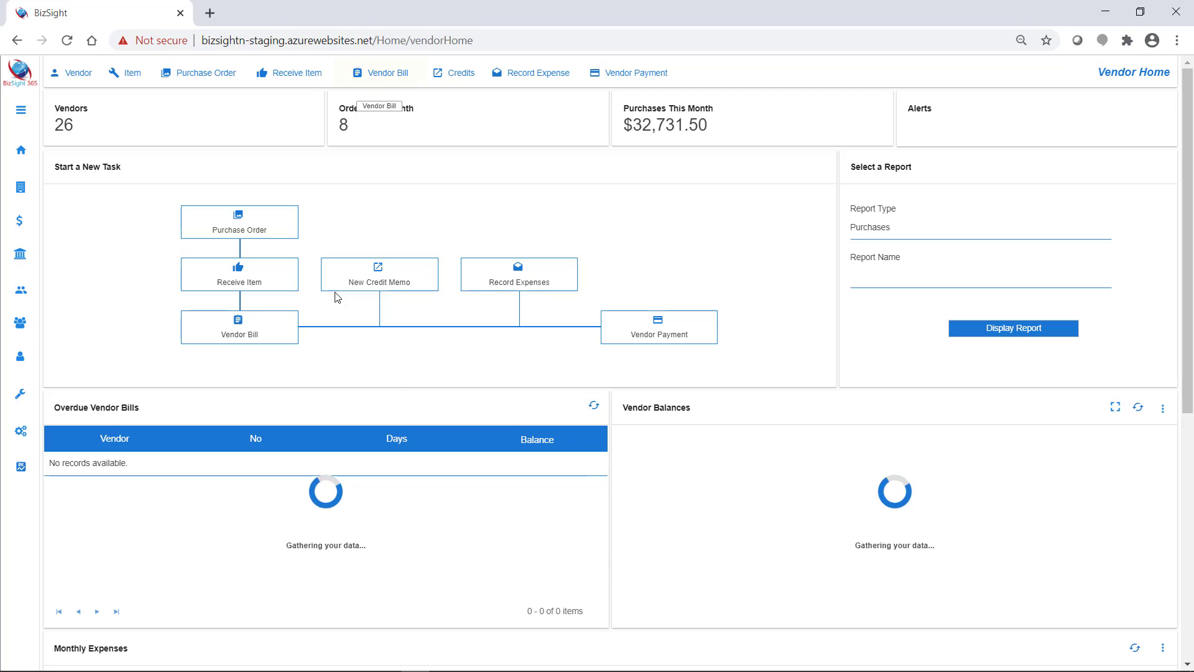